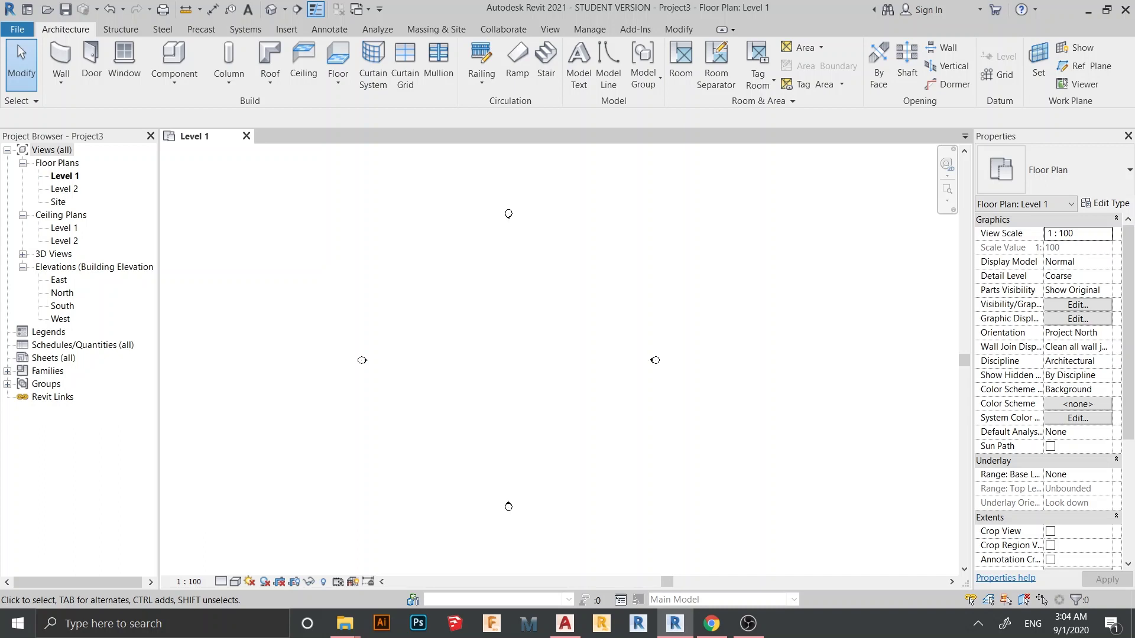
# Step: Start a CAD import without saving the project and choose modern_house.dwg from the Downloads folder
pyautogui.click(286, 29)
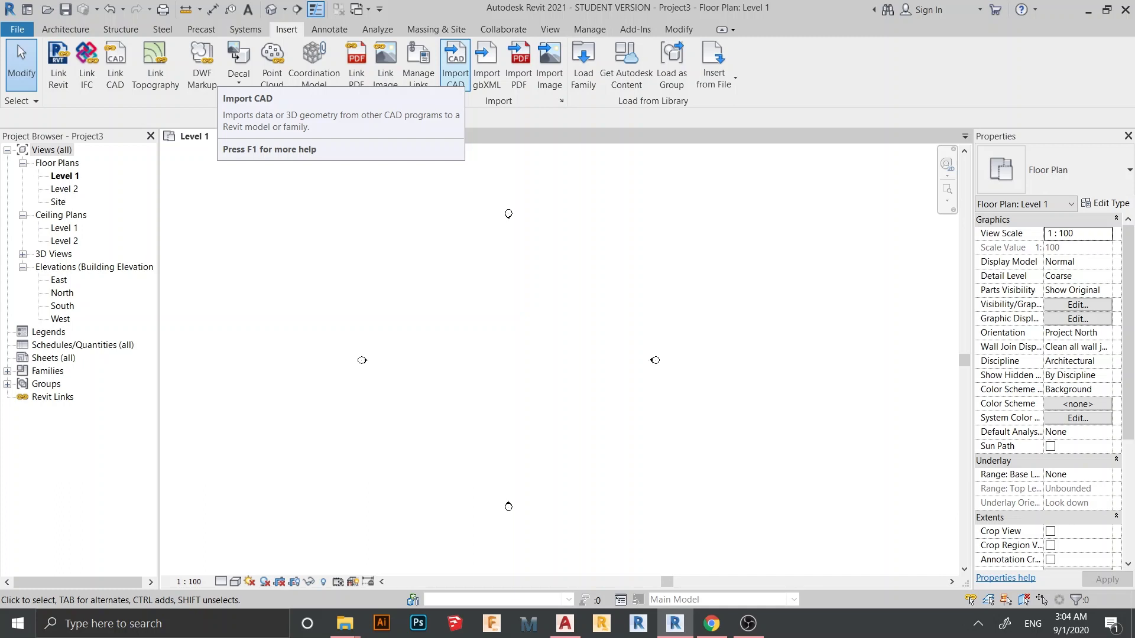
pyautogui.click(455, 62)
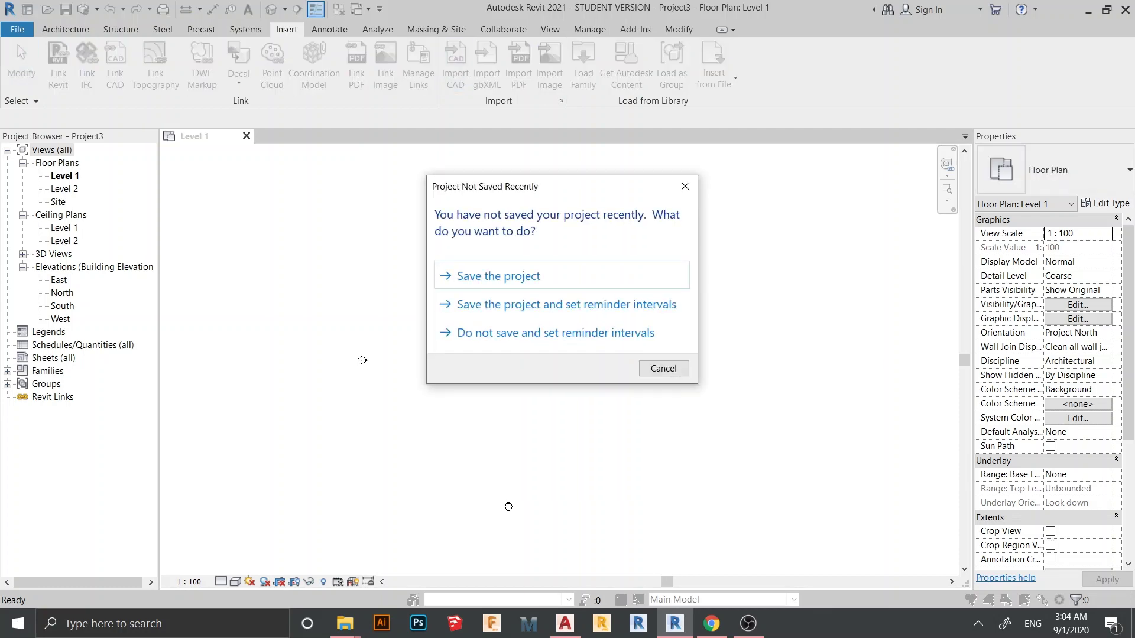
pyautogui.click(685, 186)
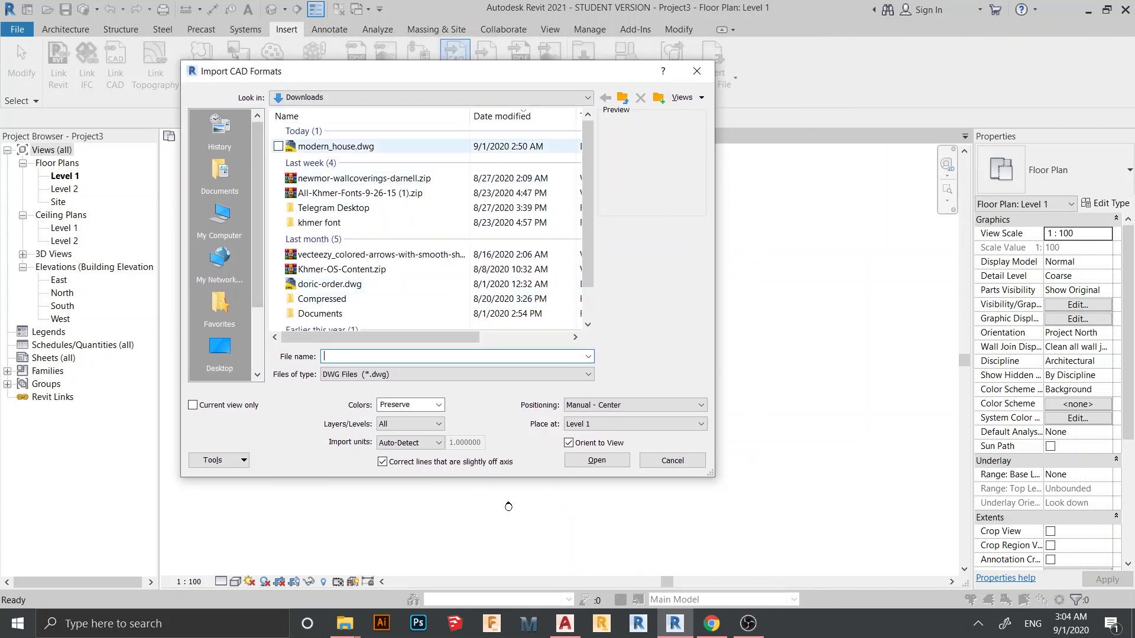
pyautogui.click(336, 147)
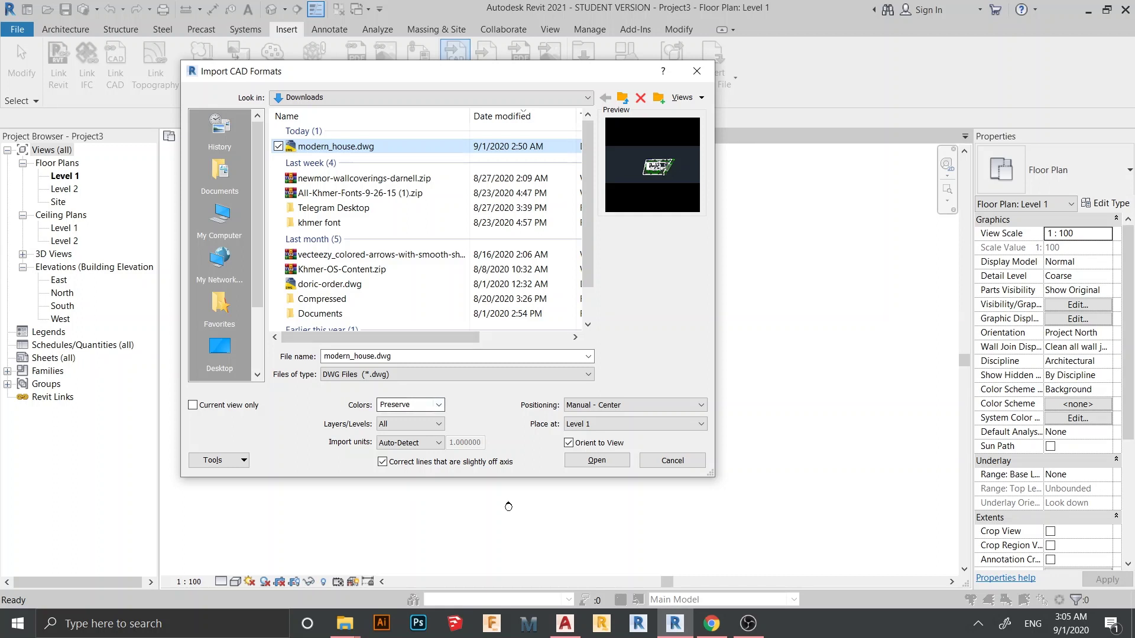
# Step: Review the layer/level and import unit options available for the CAD import
pyautogui.click(411, 424)
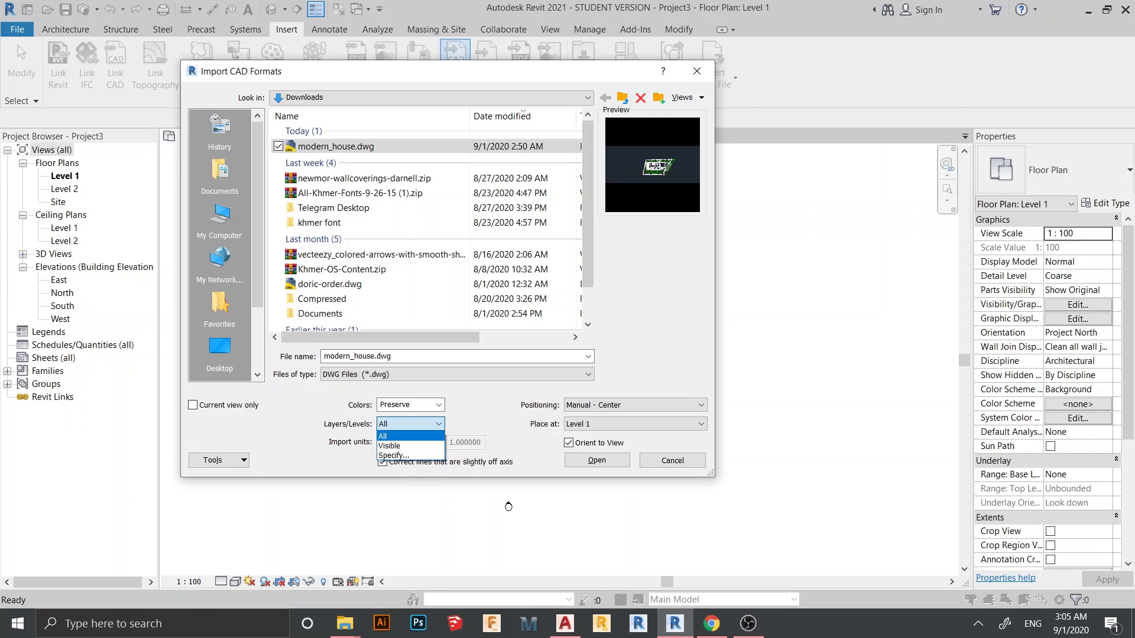
pyautogui.press('Down')
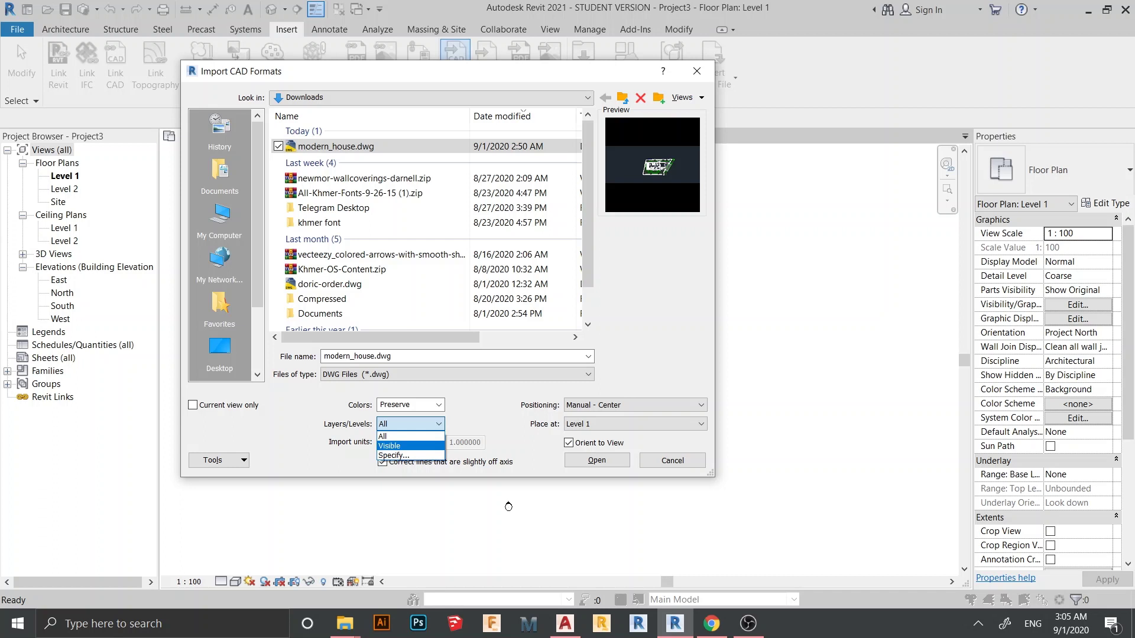
pyautogui.click(411, 424)
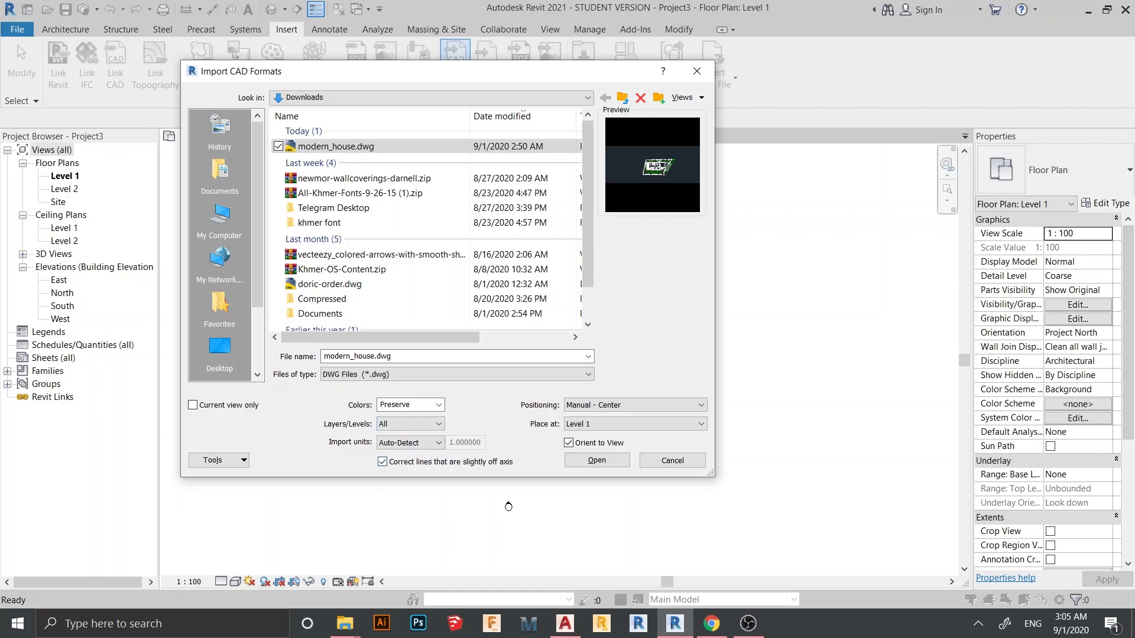
pyautogui.press('Tab')
pyautogui.hotkey('alt', 'Down')
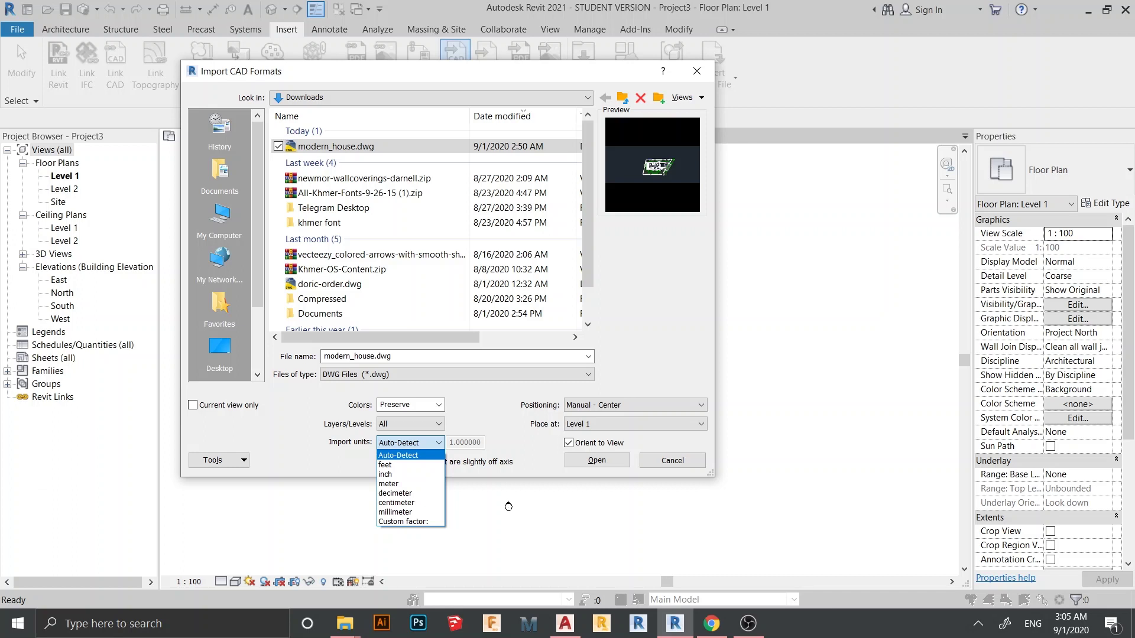
pyautogui.press('Escape')
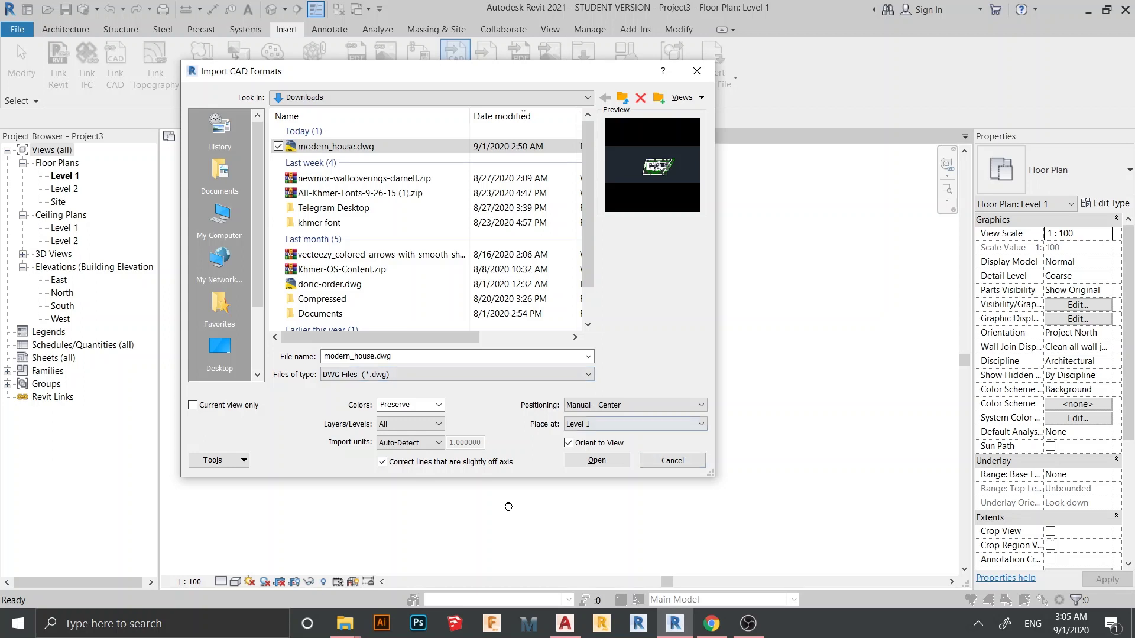
# Step: Review the automatic and manual positioning options for the CAD import
pyautogui.click(635, 405)
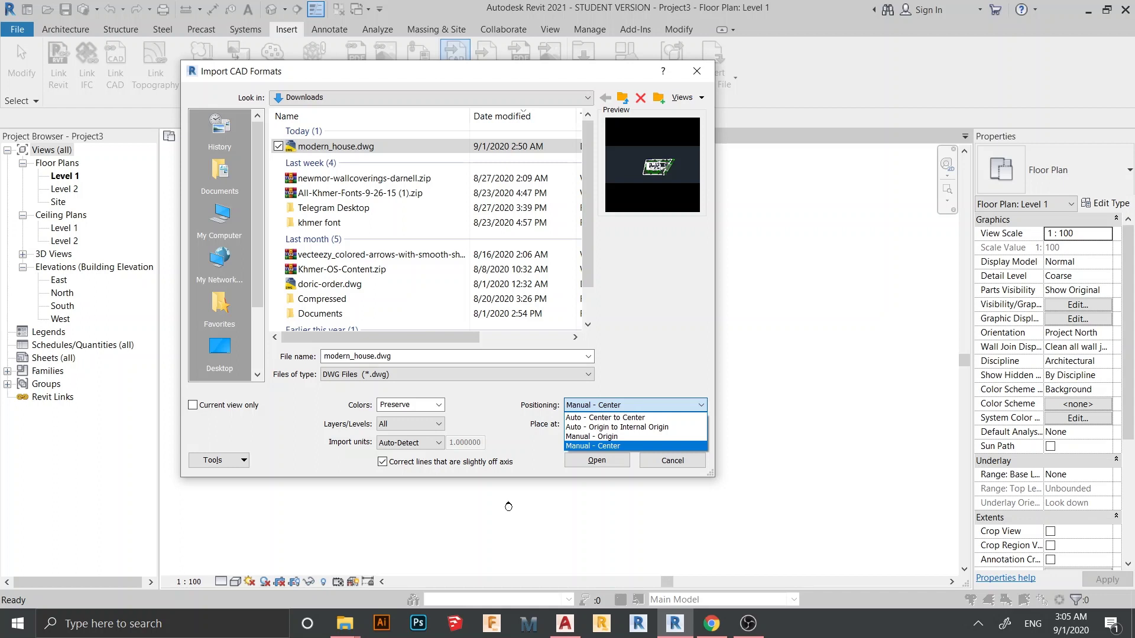
pyautogui.press('Up')
pyautogui.press('Up')
pyautogui.press('Up')
pyautogui.press('Down')
pyautogui.press('Up')
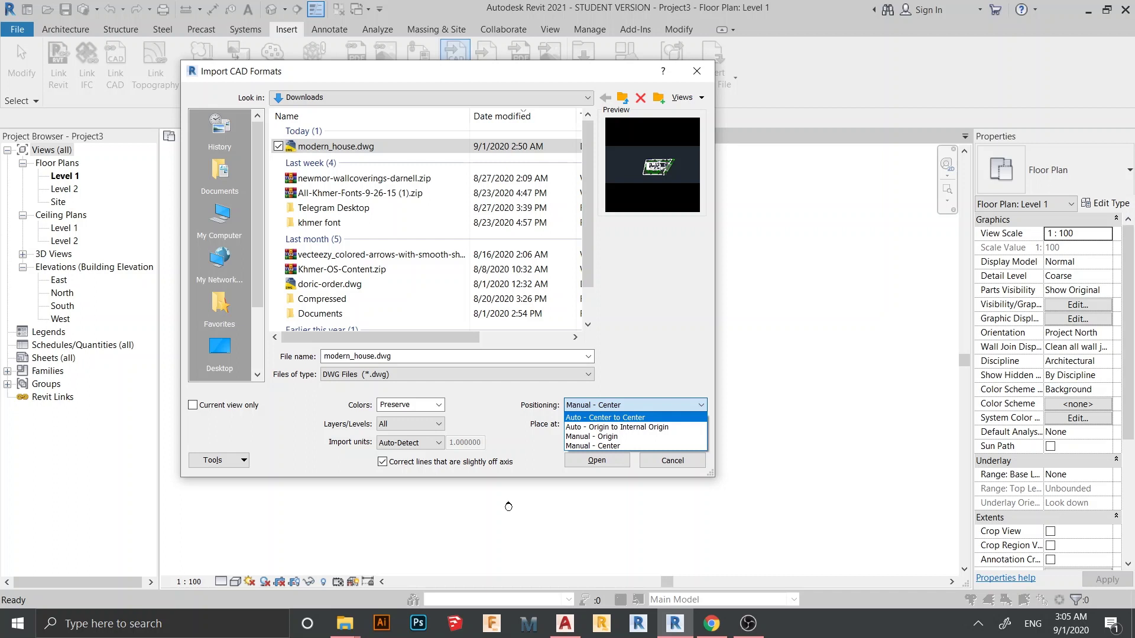
pyautogui.press('Down')
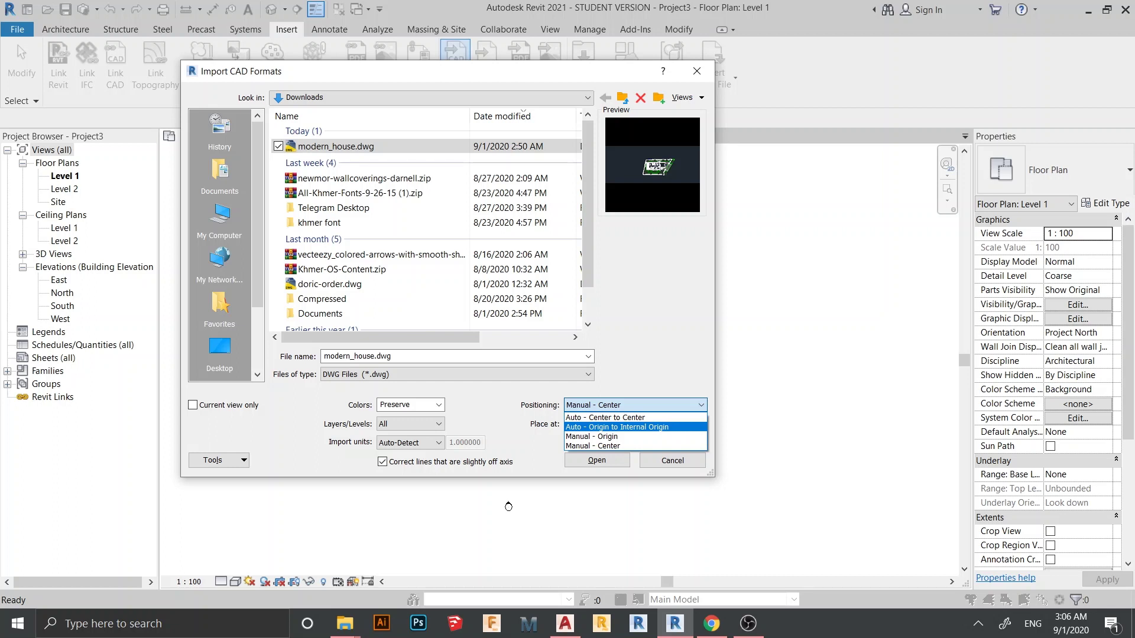
pyautogui.press('Down')
pyautogui.press('Down')
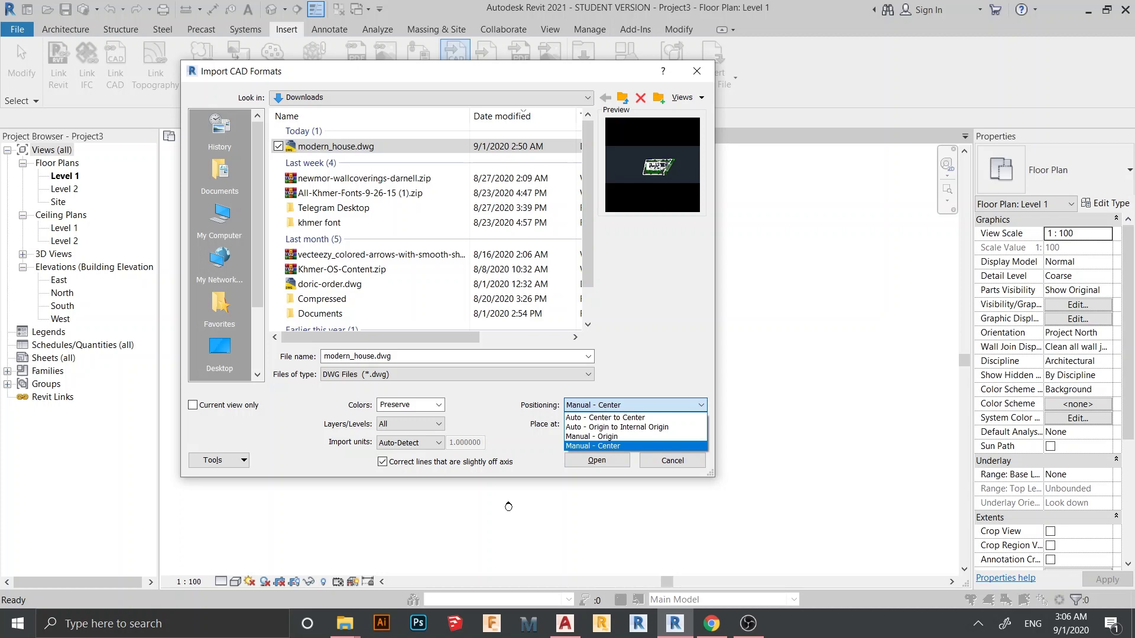
# Step: Import the drawing with Manual - Center positioning and place it between the four elevation markers on Level 1
pyautogui.click(593, 446)
pyautogui.click(597, 460)
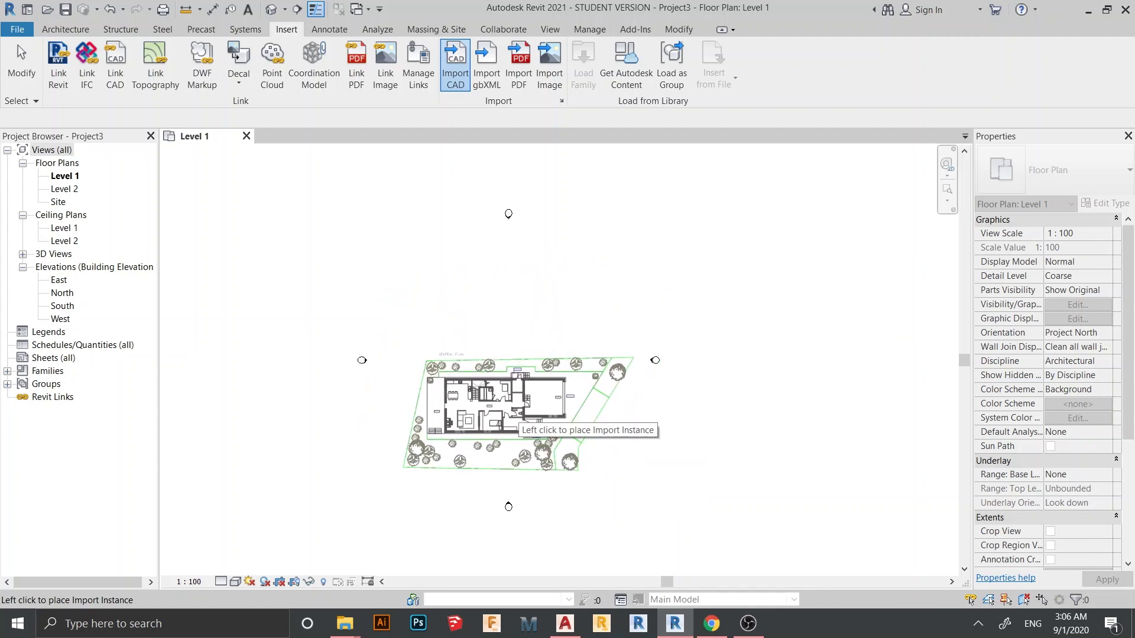
pyautogui.click(517, 355)
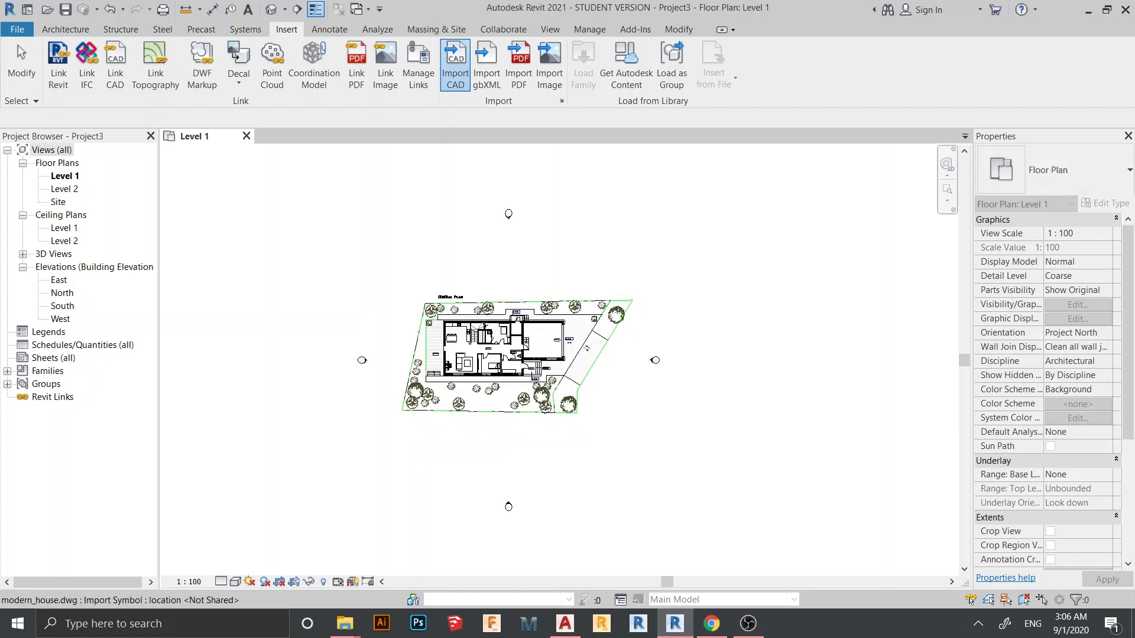
pyautogui.scroll(2, 560, 442)
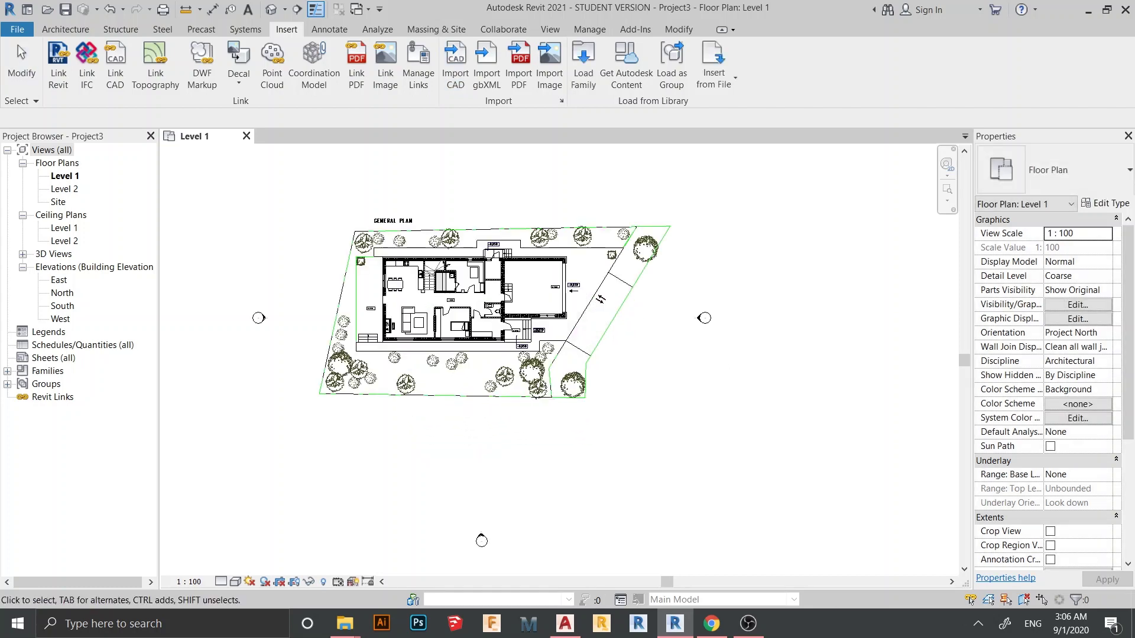
pyautogui.moveTo(520, 349); pyautogui.dragTo(527, 426, button='middle')
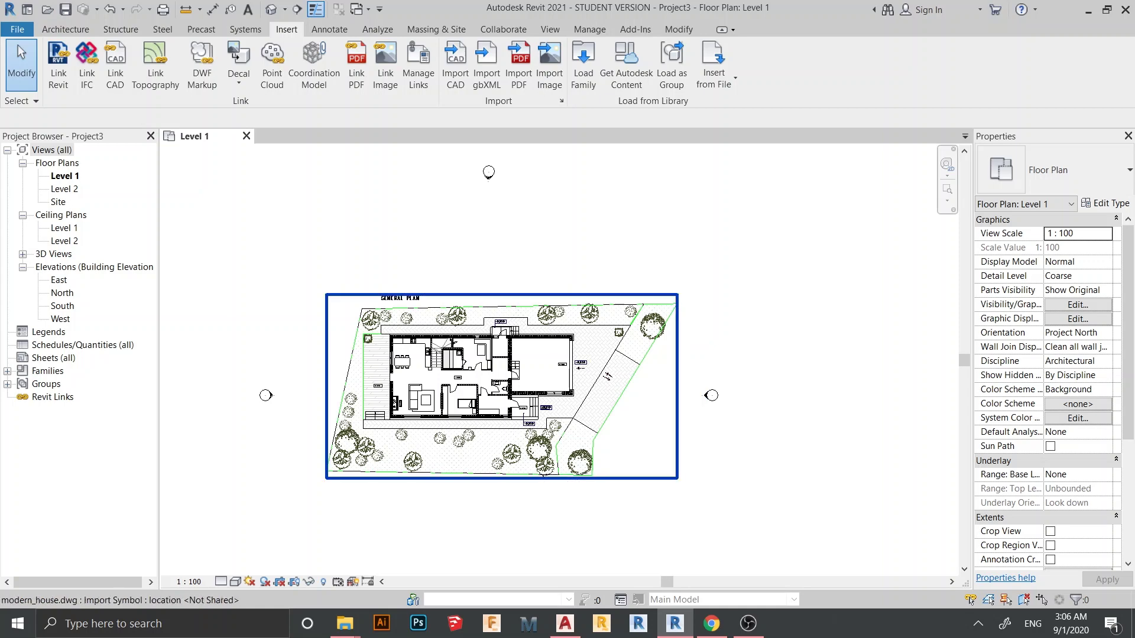
# Step: Show the explode options for the imported drawing and inspect its house plan up close
pyautogui.click(440, 316)
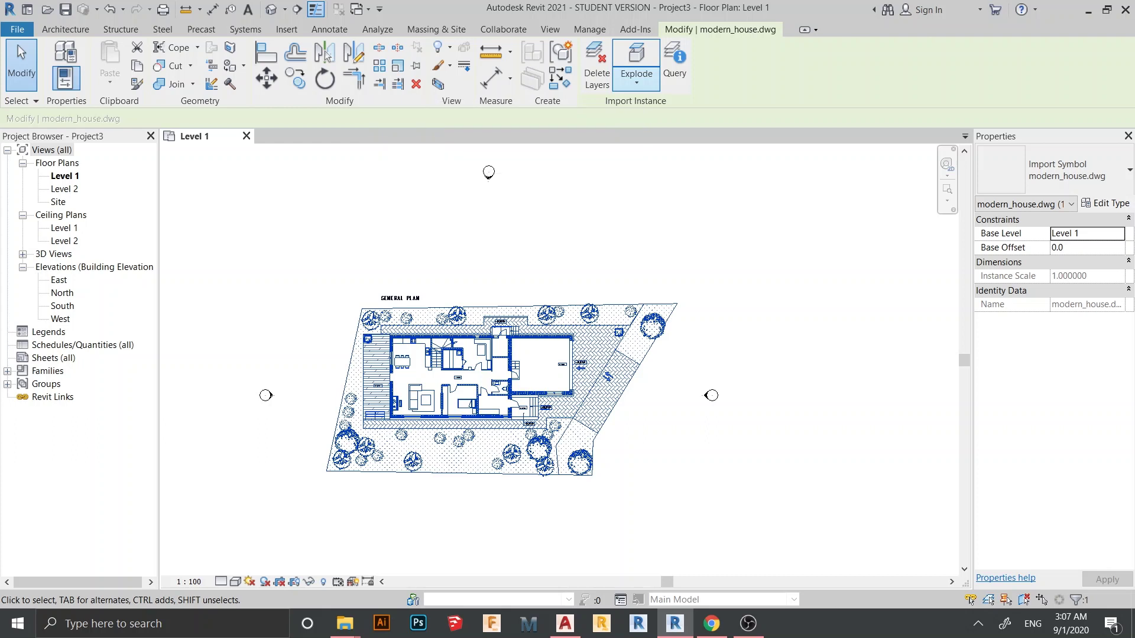
pyautogui.click(636, 77)
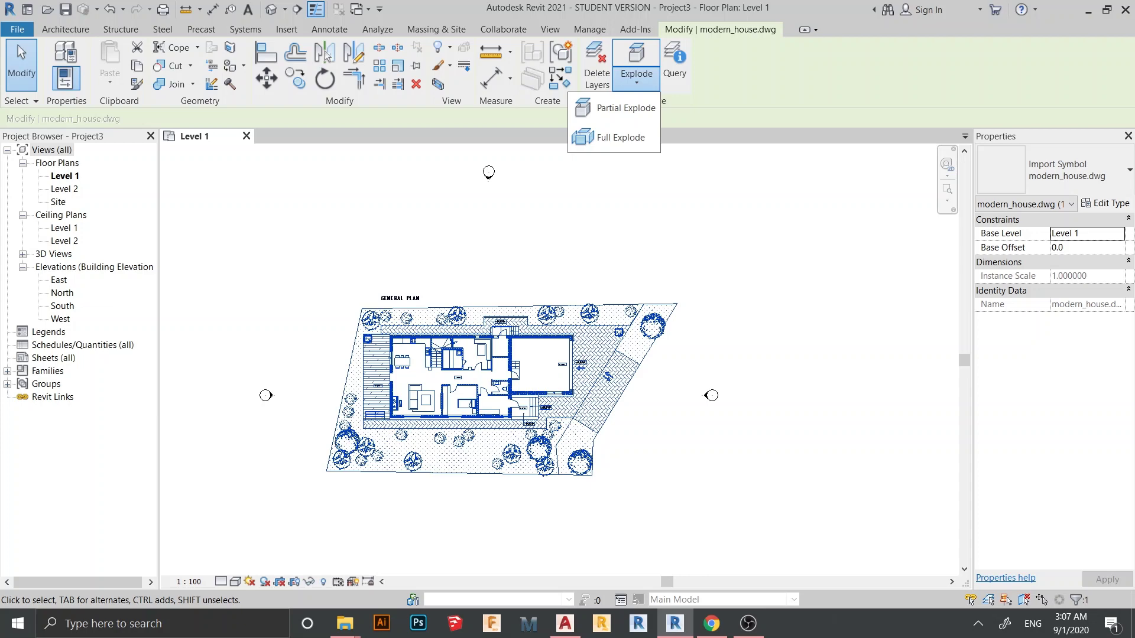
pyautogui.scroll(3, 394, 384)
pyautogui.scroll(2, 321, 316)
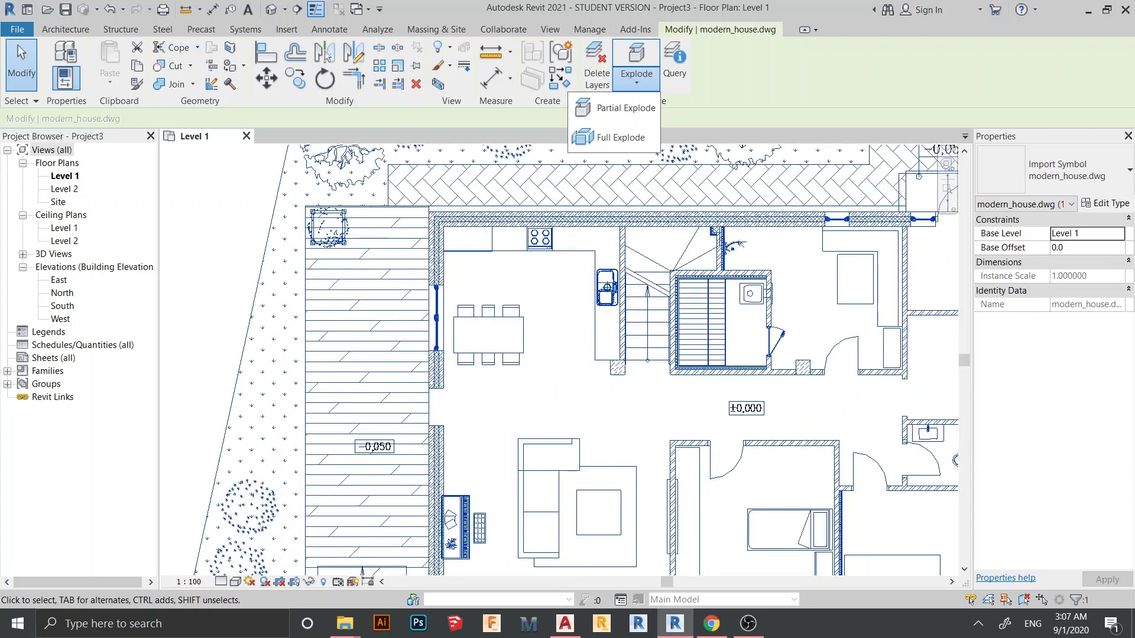
pyautogui.scroll(-4, 407, 325)
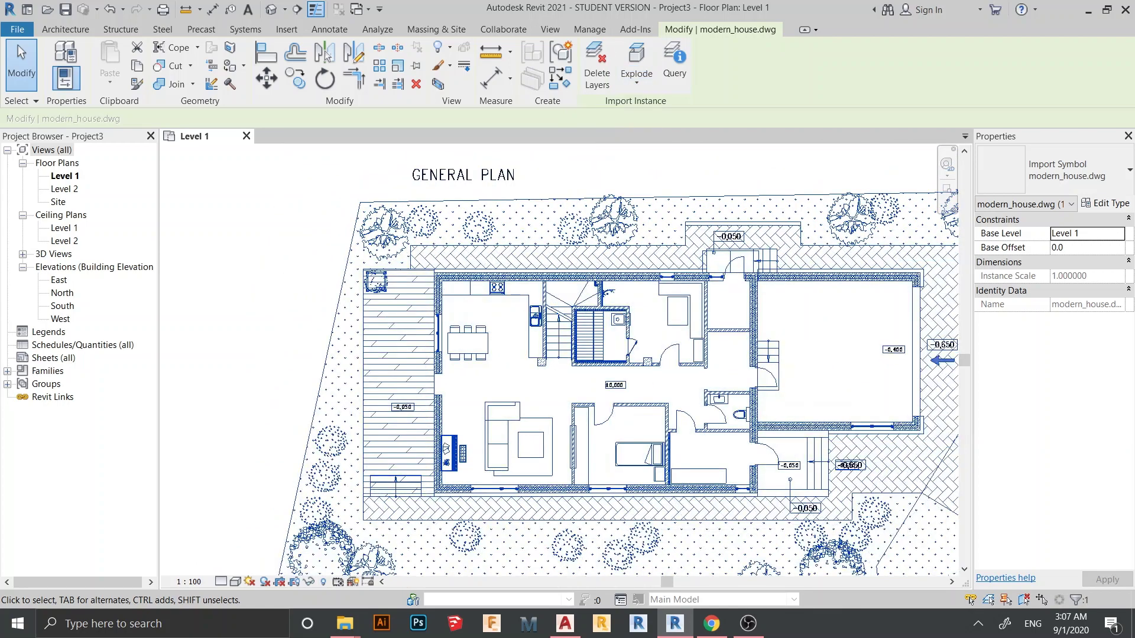
pyautogui.scroll(-1, 266, 385)
pyautogui.scroll(2, 266, 386)
pyautogui.scroll(-3, 311, 210)
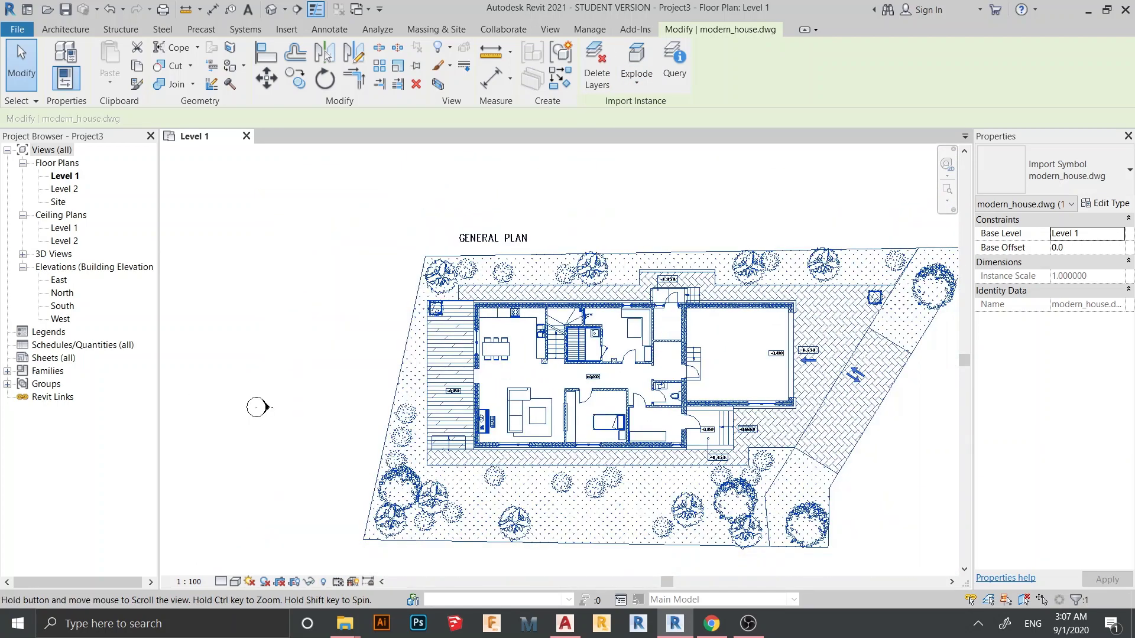
pyautogui.scroll(-4, 534, 324)
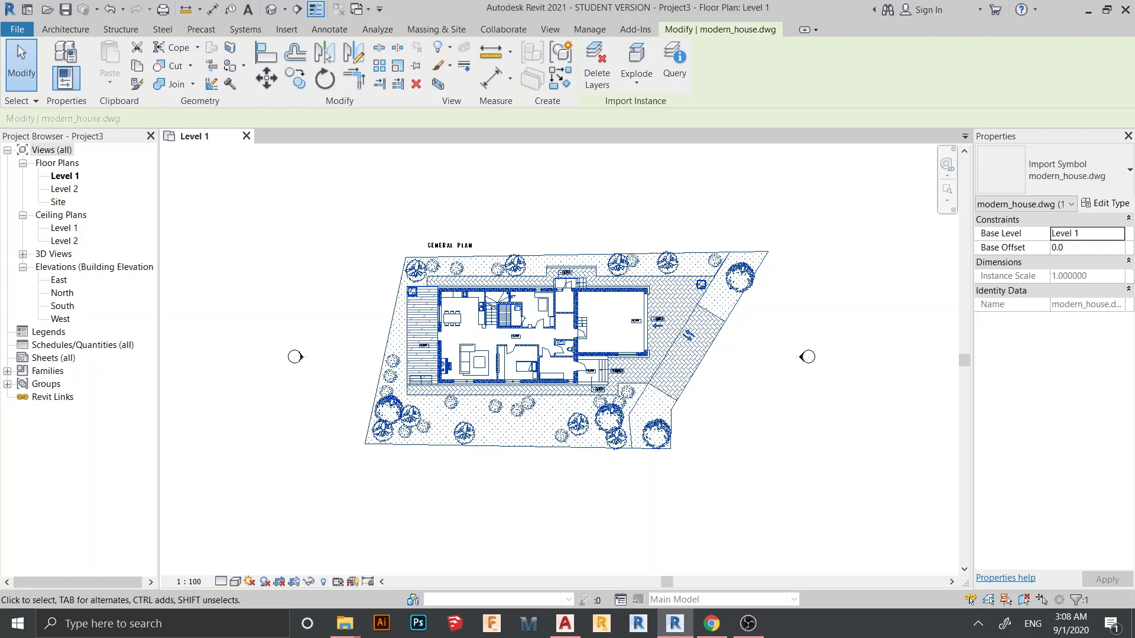
# Step: Delete the imported modern_house.dwg drawing from the Level 1 plan
pyautogui.scroll(-2, 705, 422)
pyautogui.moveTo(705, 422); pyautogui.dragTo(689, 402, button='middle')
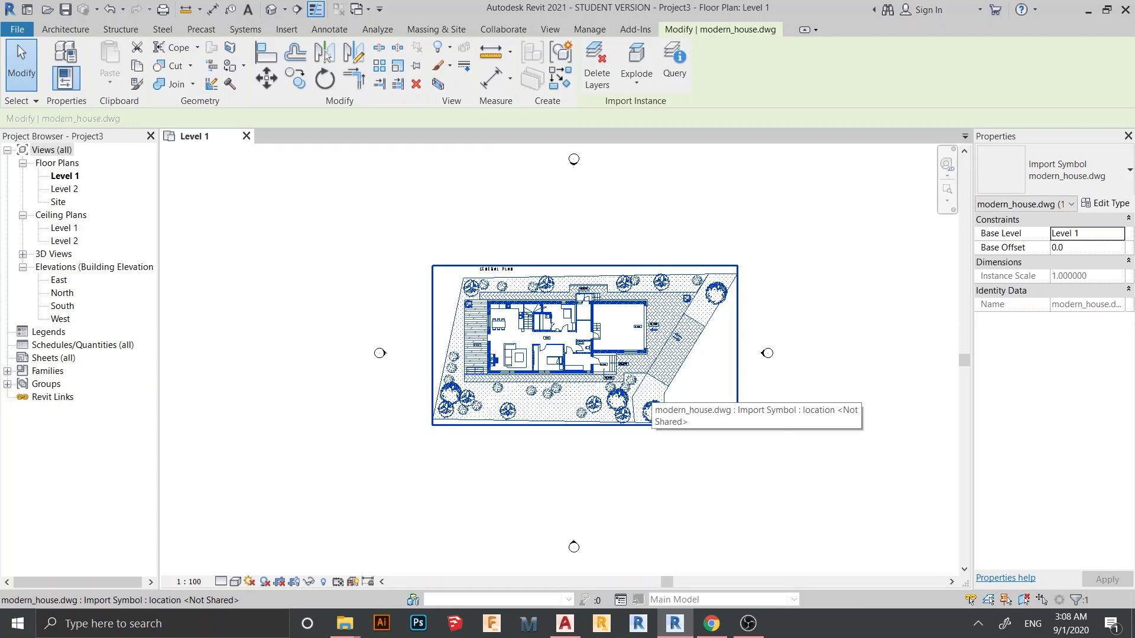
pyautogui.press('Delete')
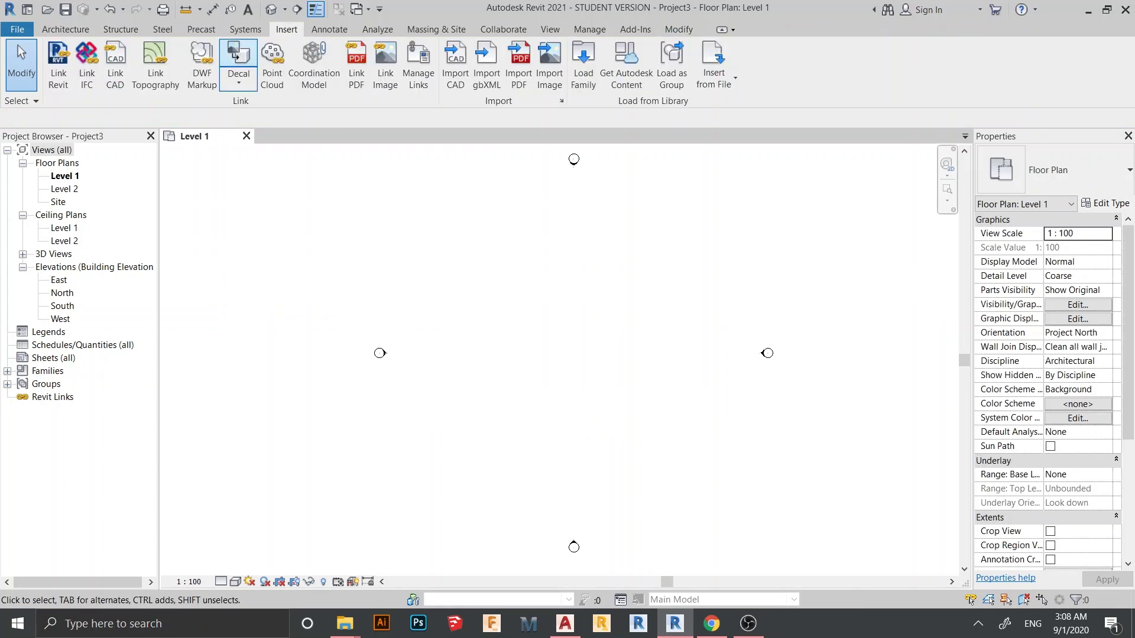
# Step: Link modern_house.dwg with Manual - Center positioning and place it between the four elevation markers on Level 1
pyautogui.click(115, 67)
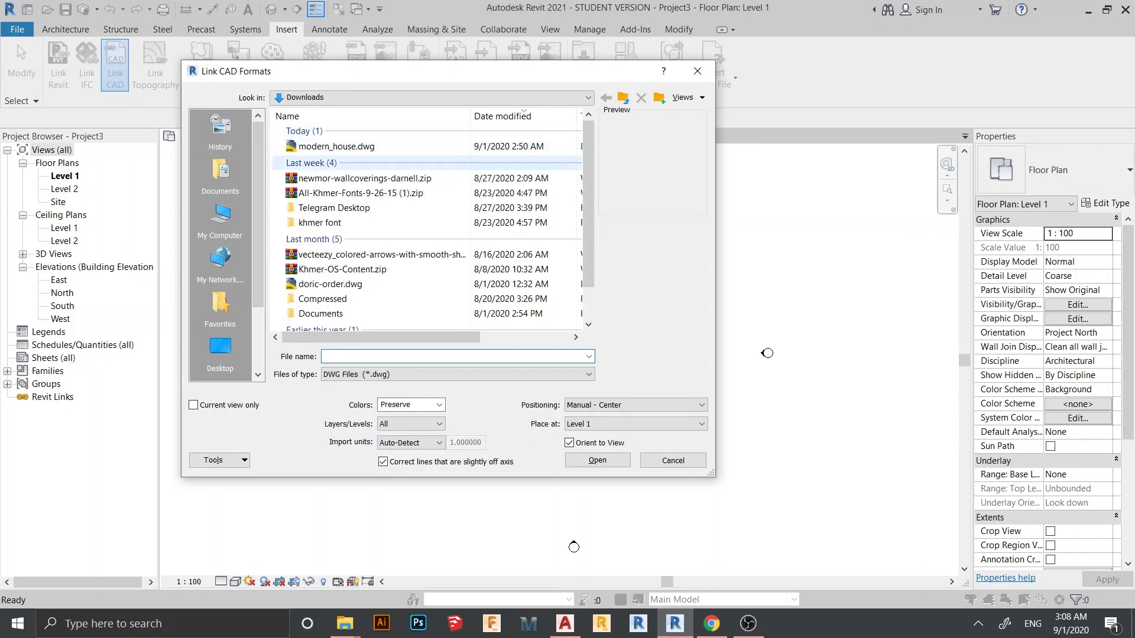
pyautogui.click(337, 147)
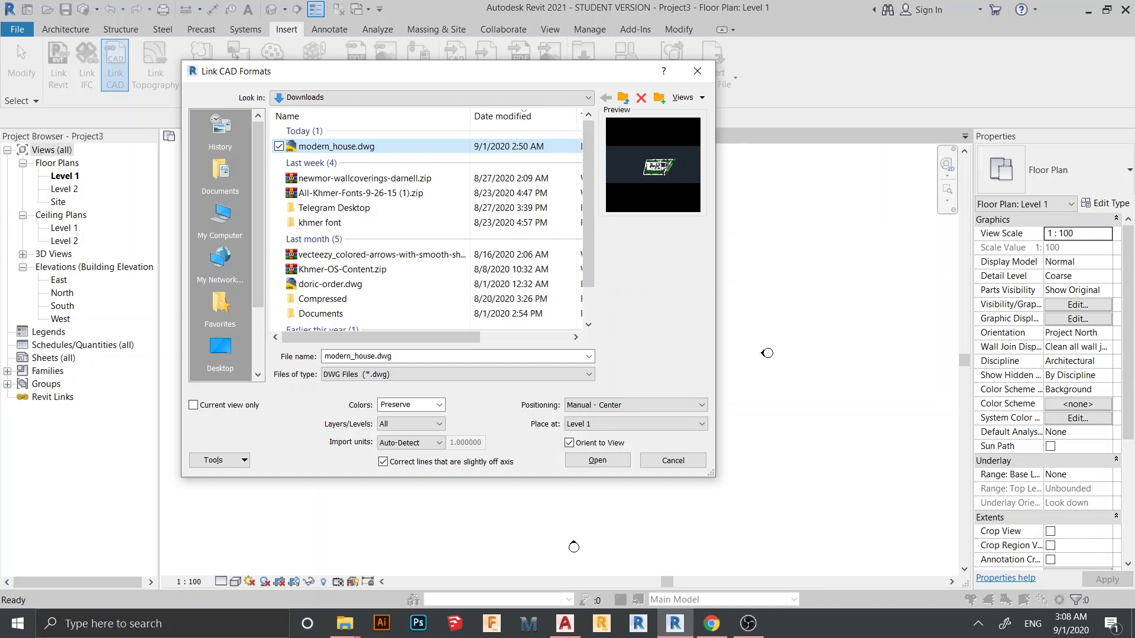
pyautogui.click(598, 460)
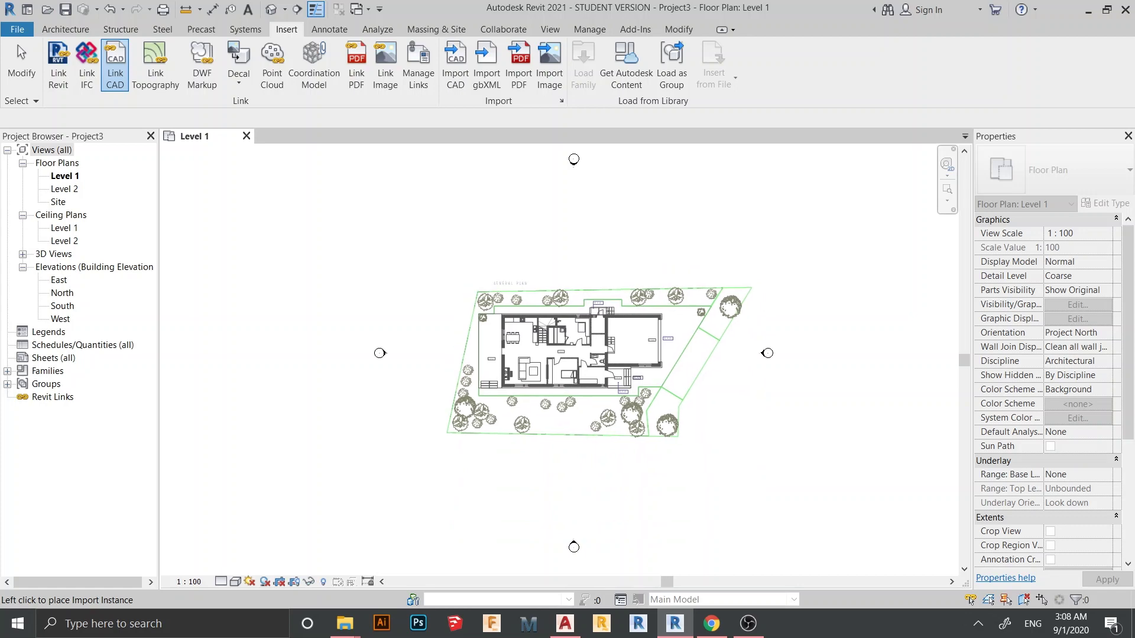
pyautogui.click(600, 360)
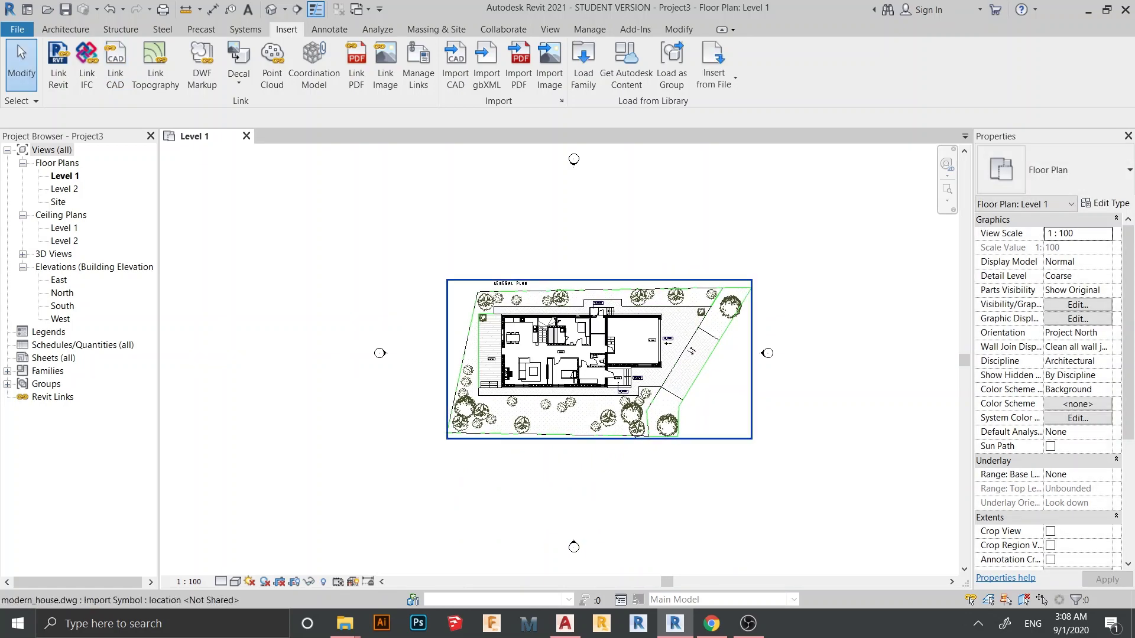
pyautogui.scroll(3, 636, 362)
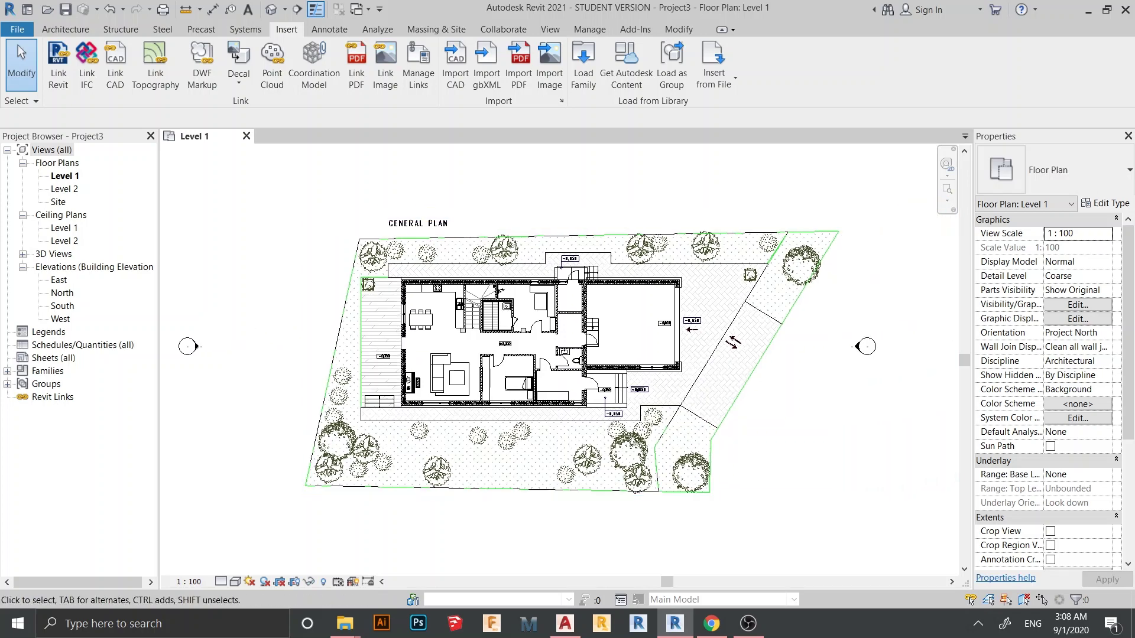
pyautogui.scroll(1, 768, 519)
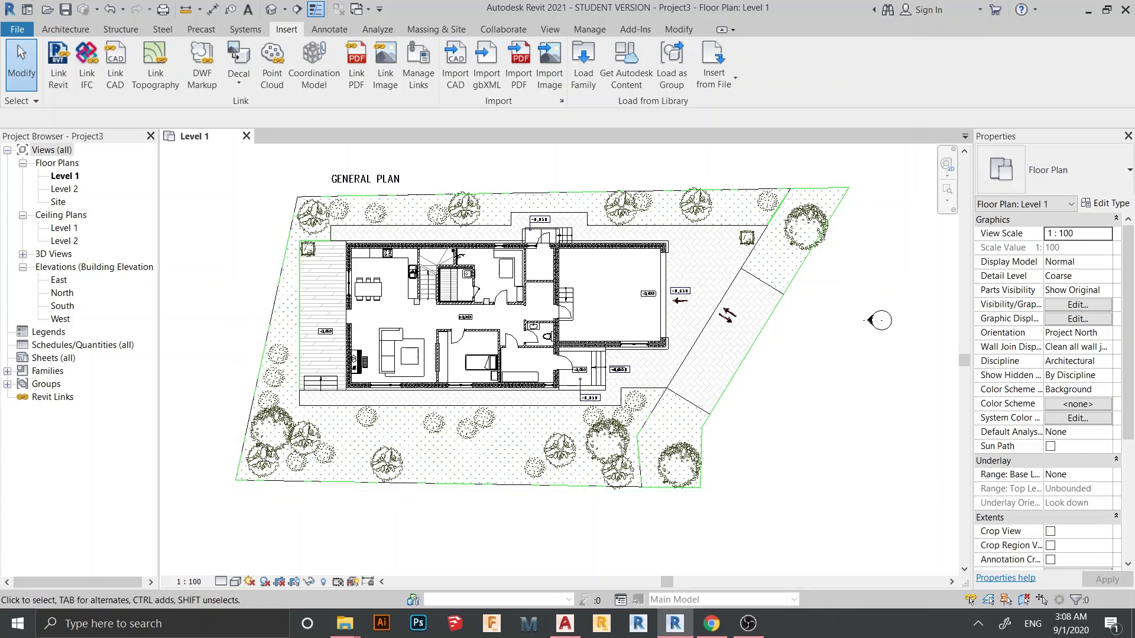
# Step: Switch to AutoCAD and examine the rooms and furniture in the source modern_house.dwg plan
pyautogui.click(565, 624)
pyautogui.scroll(4, 388, 342)
pyautogui.moveTo(393, 315); pyautogui.dragTo(445, 380, button='middle')
pyautogui.scroll(-2, 506, 302)
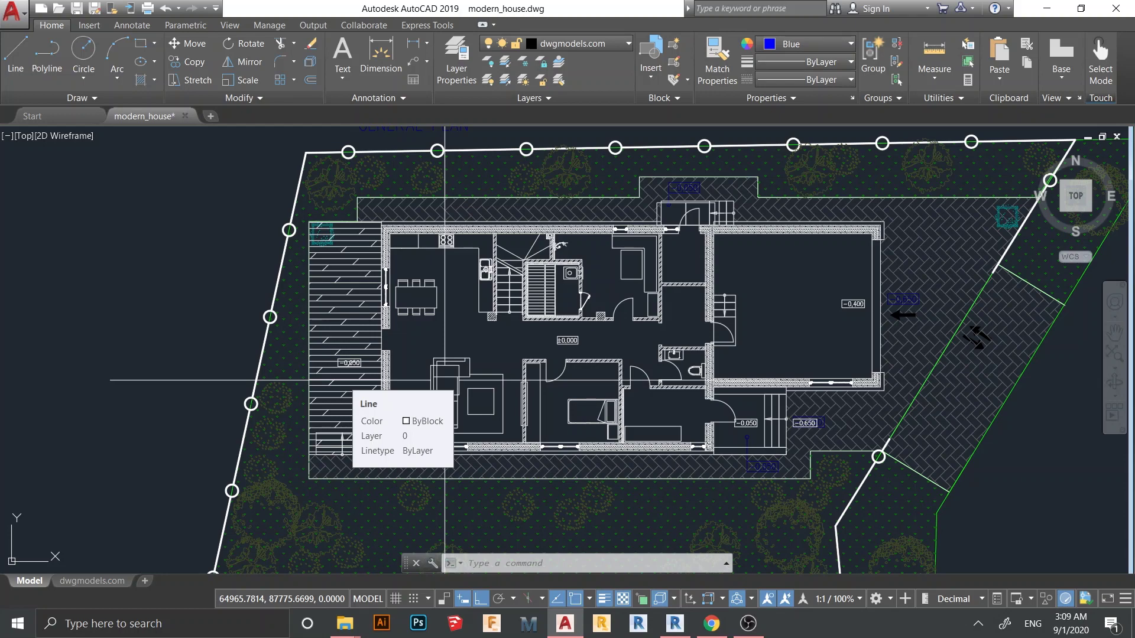
pyautogui.scroll(4, 469, 420)
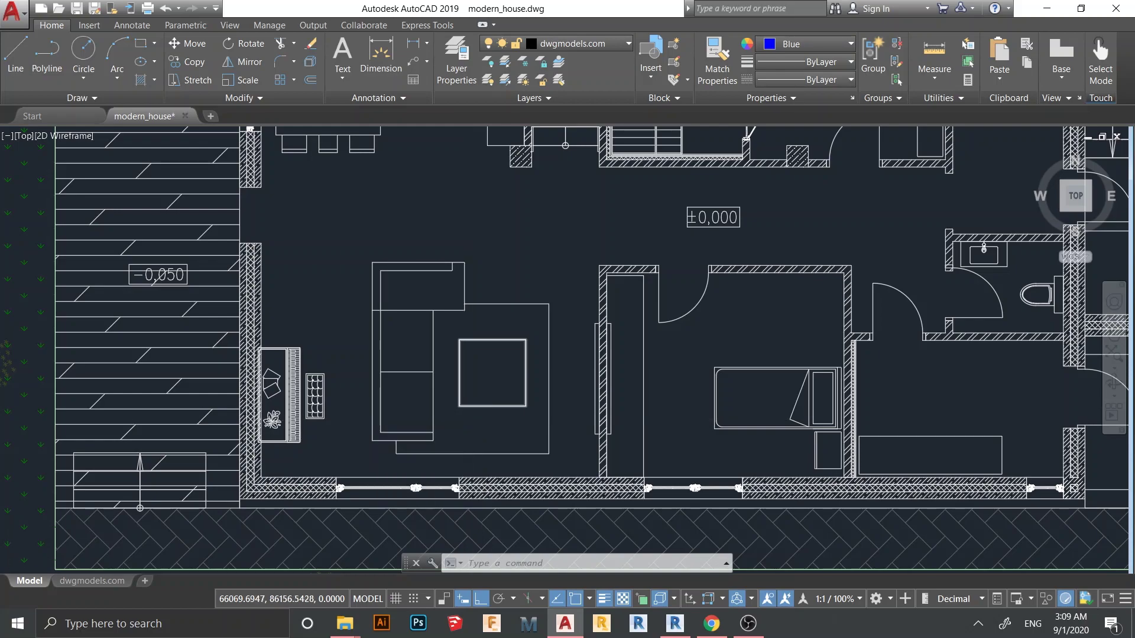
pyautogui.scroll(-4, 469, 420)
pyautogui.moveTo(567, 309); pyautogui.dragTo(587, 321, button='middle')
pyautogui.scroll(3, 535, 363)
pyautogui.moveTo(542, 355)
pyautogui.mouseDown(button='middle')
pyautogui.moveTo(656, 302)
pyautogui.moveTo(639, 387)
pyautogui.mouseUp(button='middle')
pyautogui.scroll(-4, 640, 381)
pyautogui.moveTo(657, 334); pyautogui.dragTo(603, 272, button='middle')
pyautogui.scroll(5, 579, 346)
pyautogui.moveTo(567, 317); pyautogui.dragTo(598, 476, button='middle')
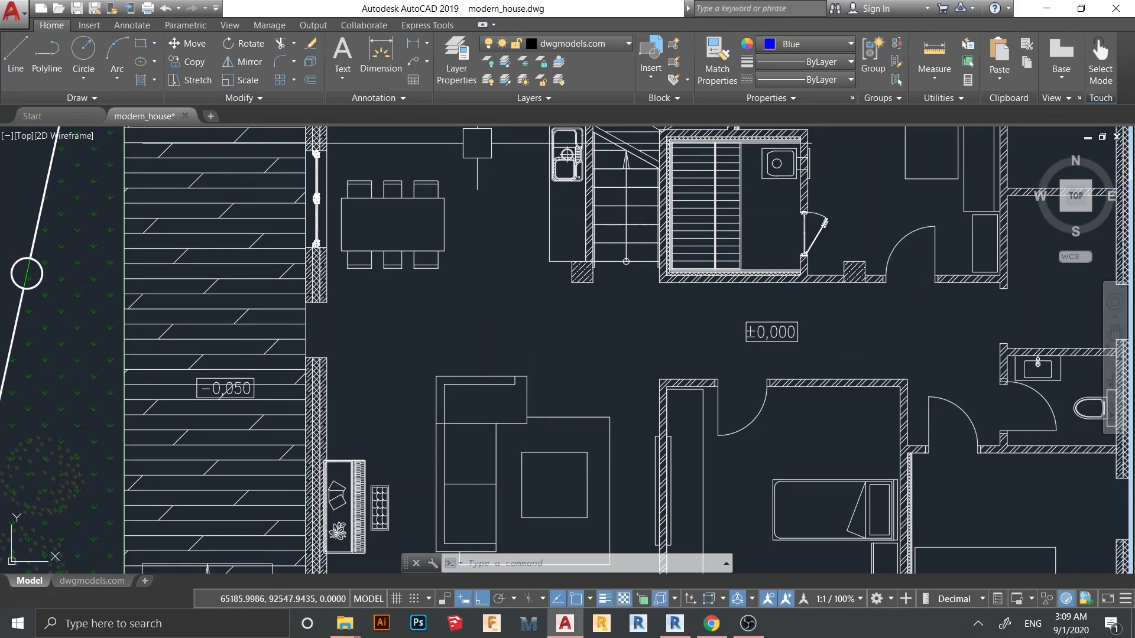
# Step: Erase the dining table with its chairs and the sofa, rug and coffee table from the living area
pyautogui.click(477, 143)
pyautogui.click(342, 267)
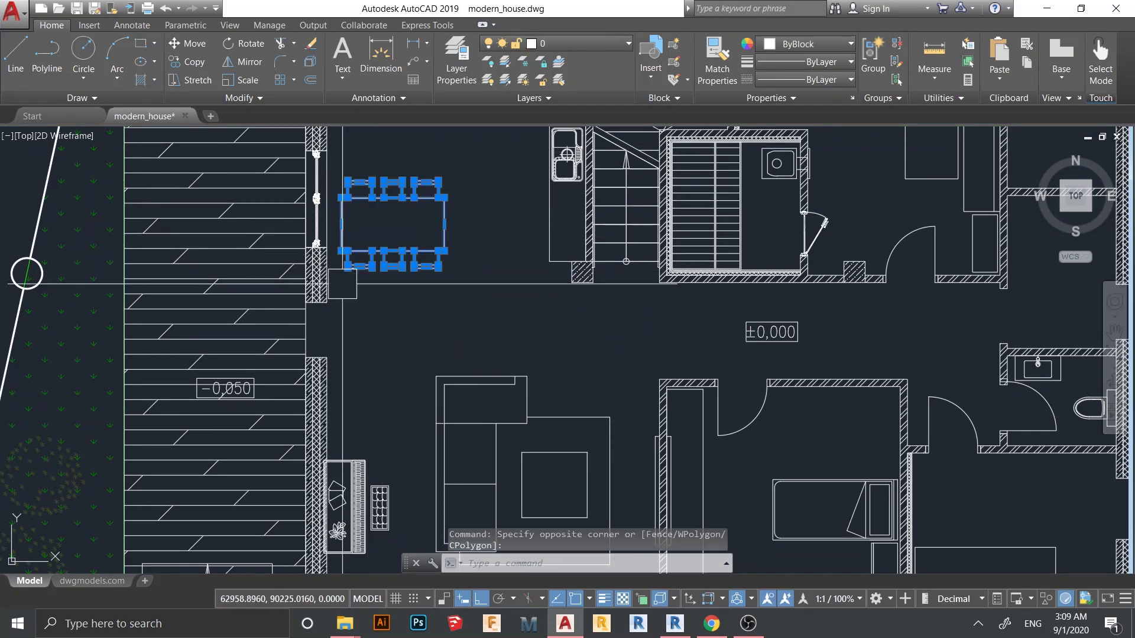
pyautogui.press('Delete')
pyautogui.moveTo(342, 284); pyautogui.dragTo(304, 184, button='middle')
pyautogui.click(571, 216)
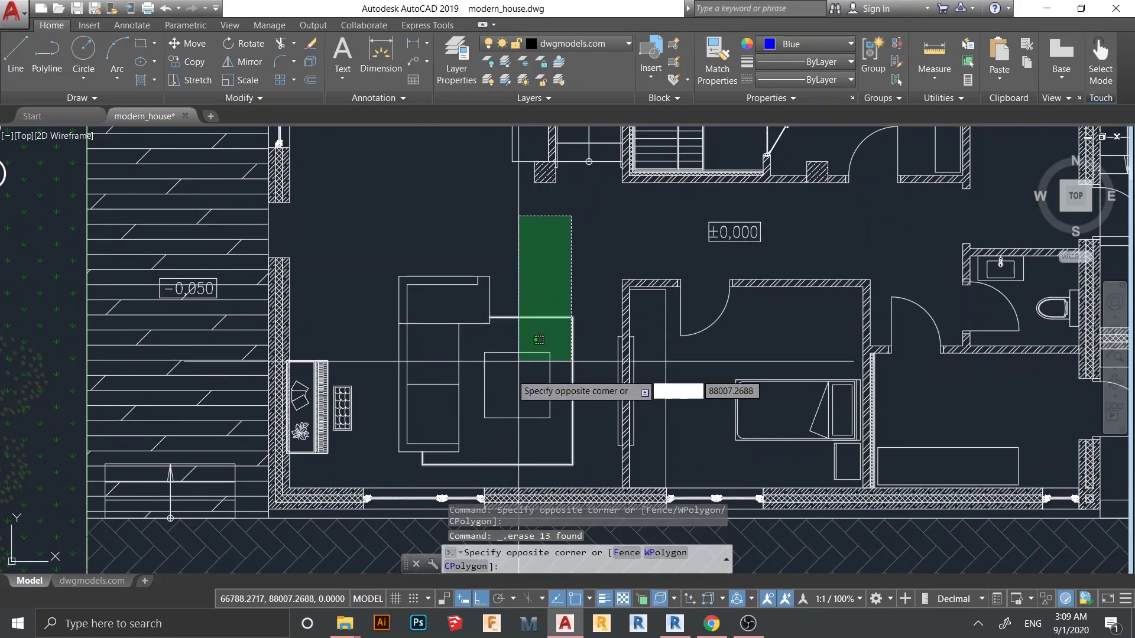
pyautogui.click(381, 432)
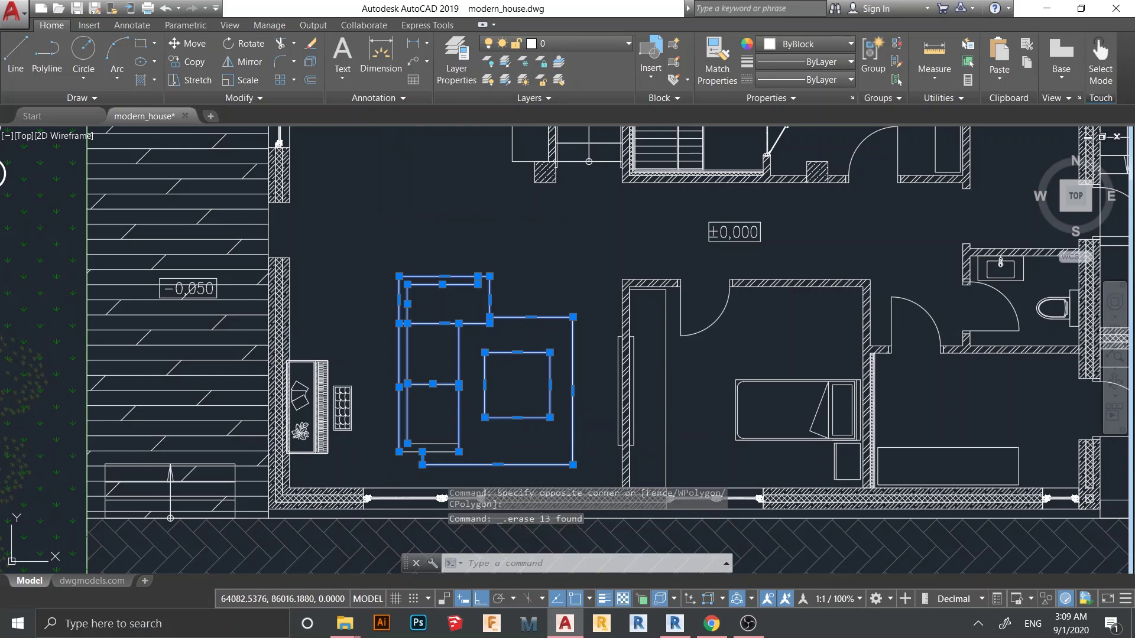
pyautogui.press('Delete')
# Step: Erase the piano and its stool beside the living room's west wall
pyautogui.scroll(5, 373, 438)
pyautogui.click(371, 173)
pyautogui.click(244, 435)
pyautogui.press('Delete')
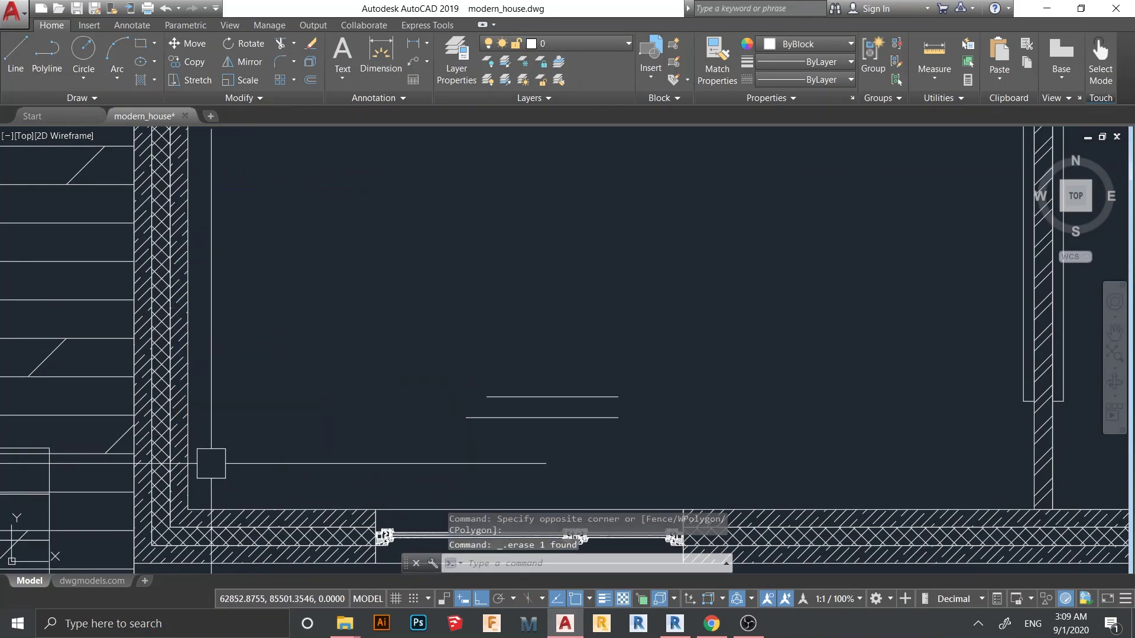
# Step: Erase the two leftover horizontal sofa lines near the living room's south window
pyautogui.click(484, 299)
pyautogui.click(457, 437)
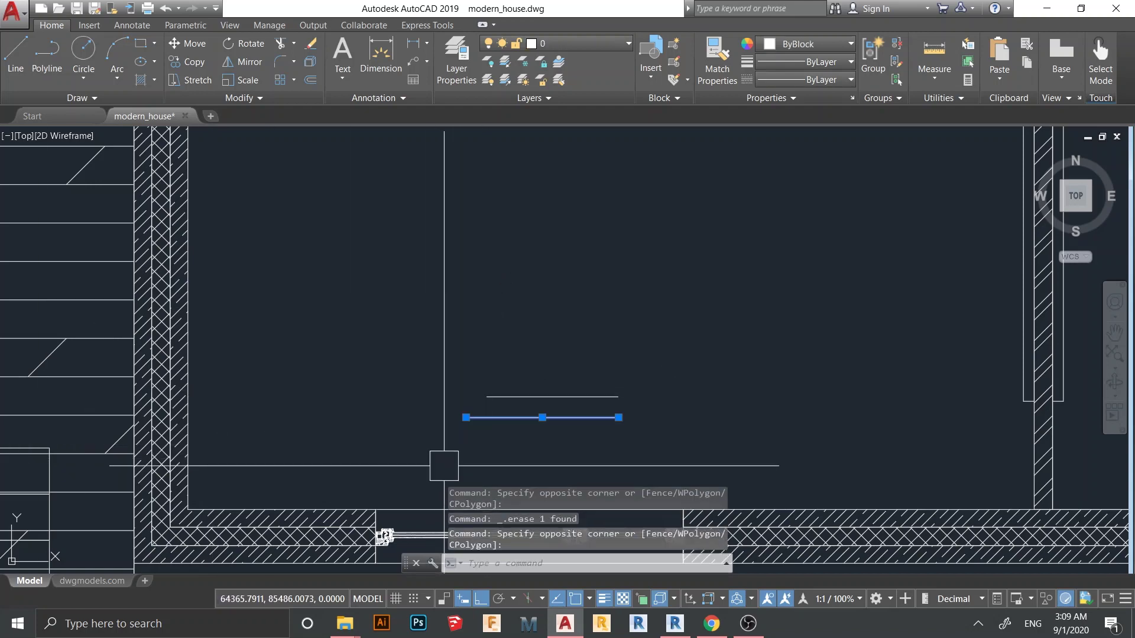
pyautogui.click(495, 373)
pyautogui.press('Escape')
pyautogui.press('Escape')
pyautogui.click(623, 314)
pyautogui.click(527, 427)
pyautogui.write('e')
pyautogui.press('Return')
# Step: Copy the bedroom's single bed straight west into the southern part of the living room
pyautogui.scroll(-5, 561, 417)
pyautogui.scroll(5, 587, 414)
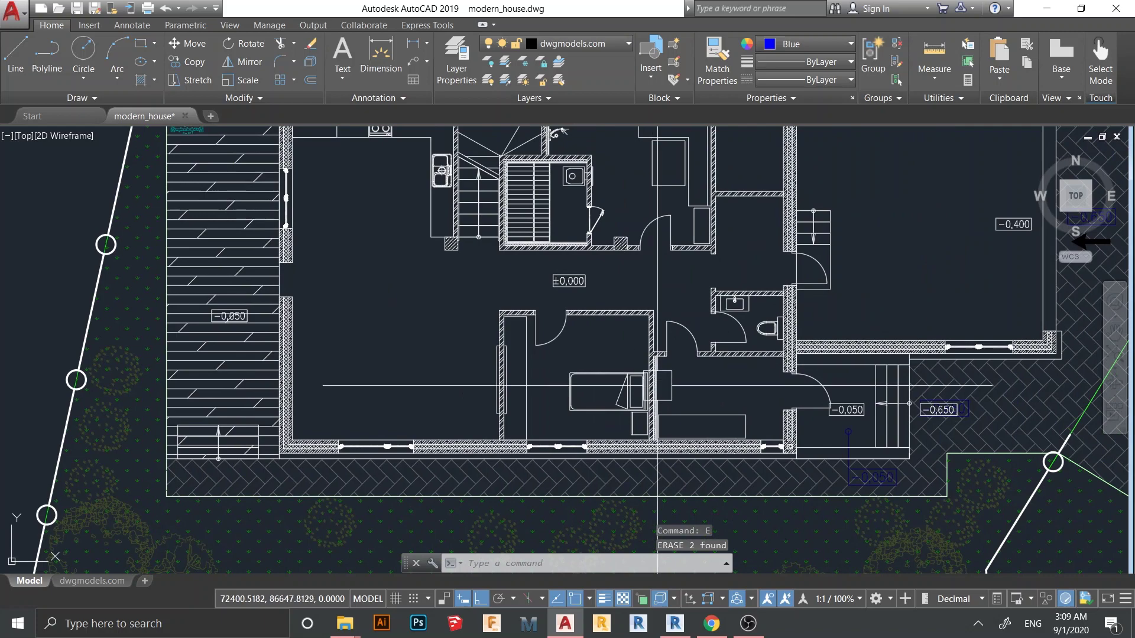
pyautogui.click(544, 450)
pyautogui.click(506, 255)
pyautogui.write('c')
pyautogui.press('Return')
pyautogui.scroll(-3, 632, 260)
pyautogui.scroll(2, 621, 272)
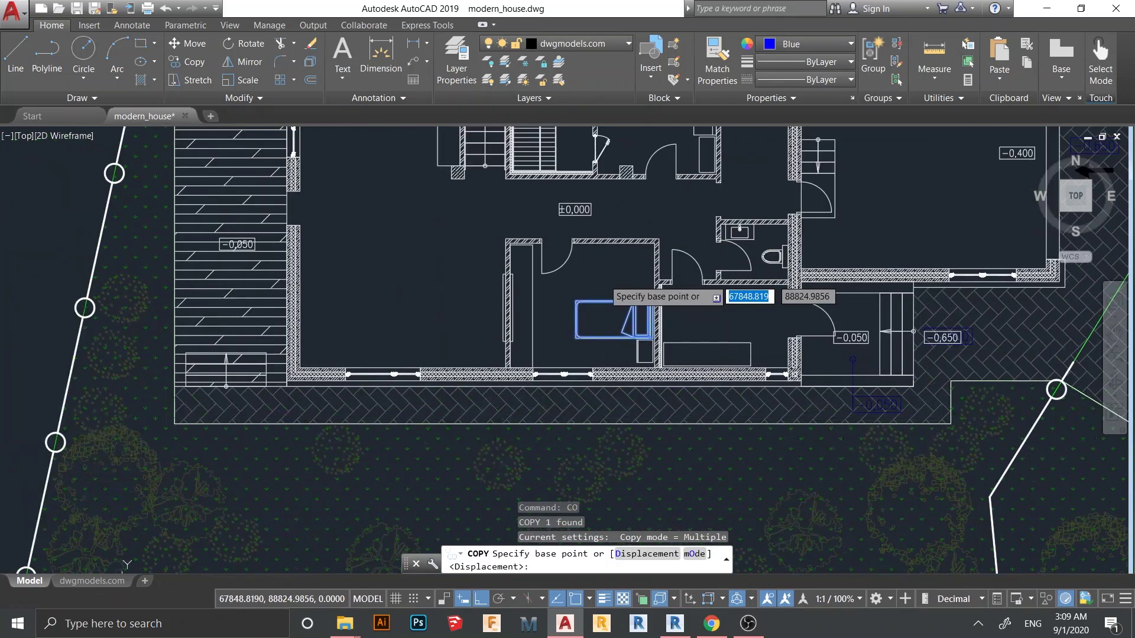
pyautogui.click(609, 274)
pyautogui.click(408, 274)
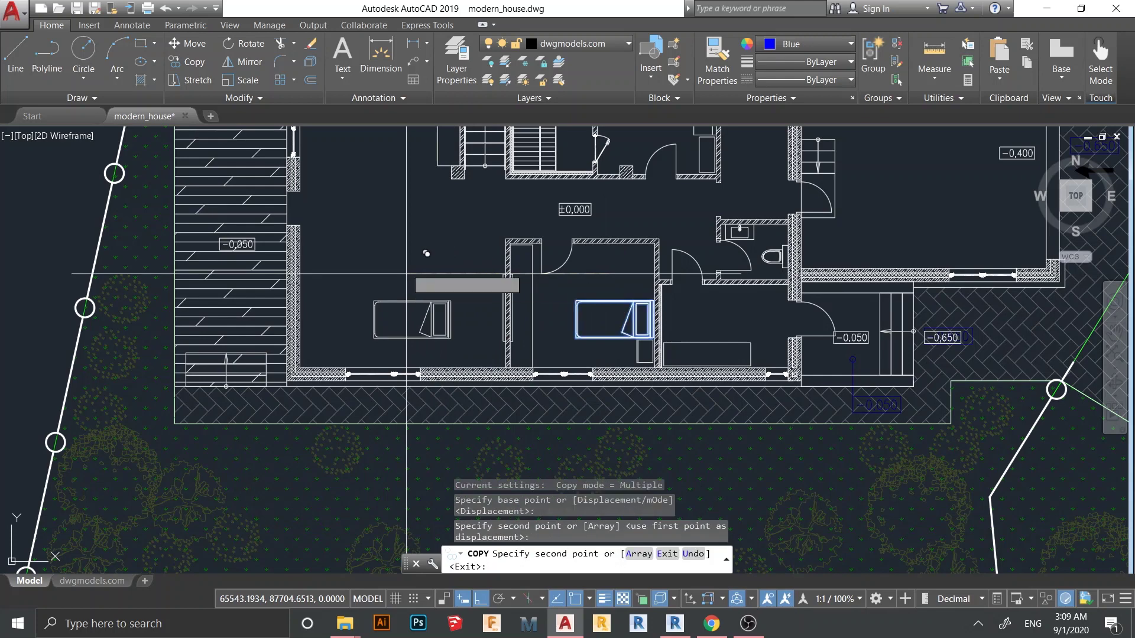
# Step: Turn Ortho off and place three more bed copies in the living area and four in the large -0,400 room
pyautogui.press('F8')
pyautogui.click(404, 212)
pyautogui.click(392, 154)
pyautogui.moveTo(392, 155); pyautogui.dragTo(414, 253, button='middle')
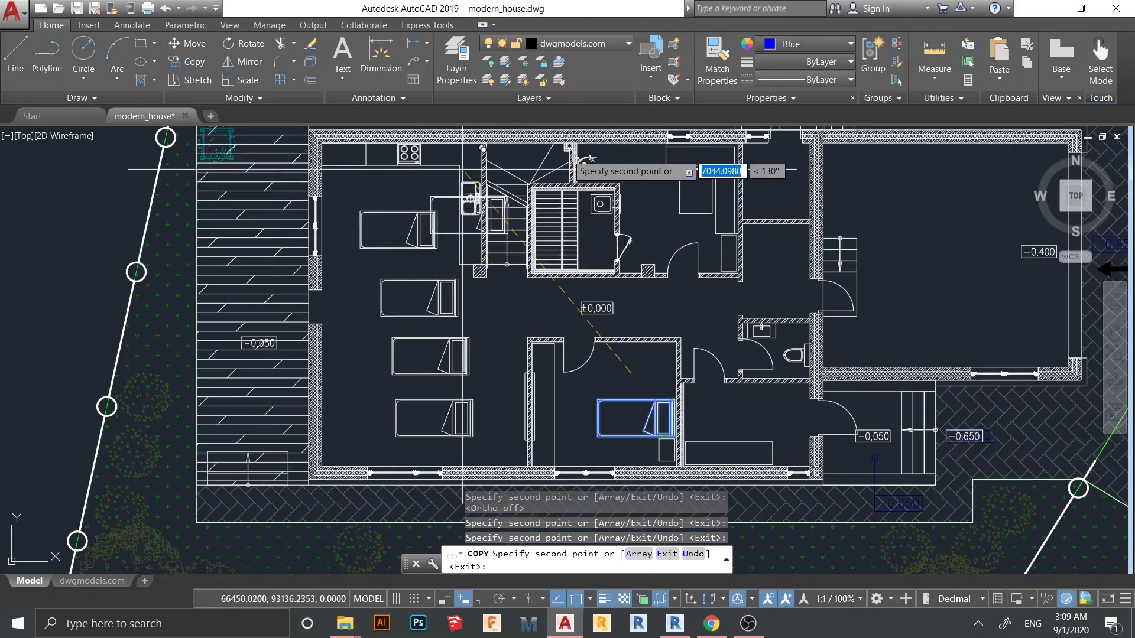
pyautogui.click(876, 143)
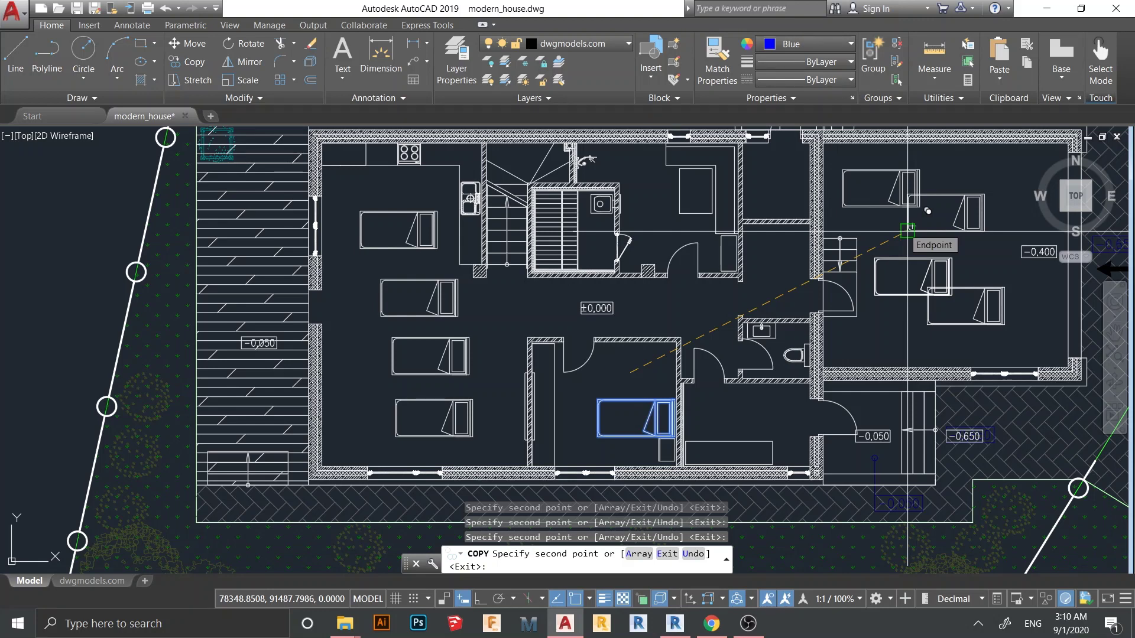
pyautogui.press('Escape')
pyautogui.press('Escape')
pyautogui.press('Escape')
# Step: Save the edited modern_house.dwg drawing and switch to Revit
pyautogui.scroll(-2, 904, 251)
pyautogui.moveTo(905, 251); pyautogui.dragTo(789, 216, button='middle')
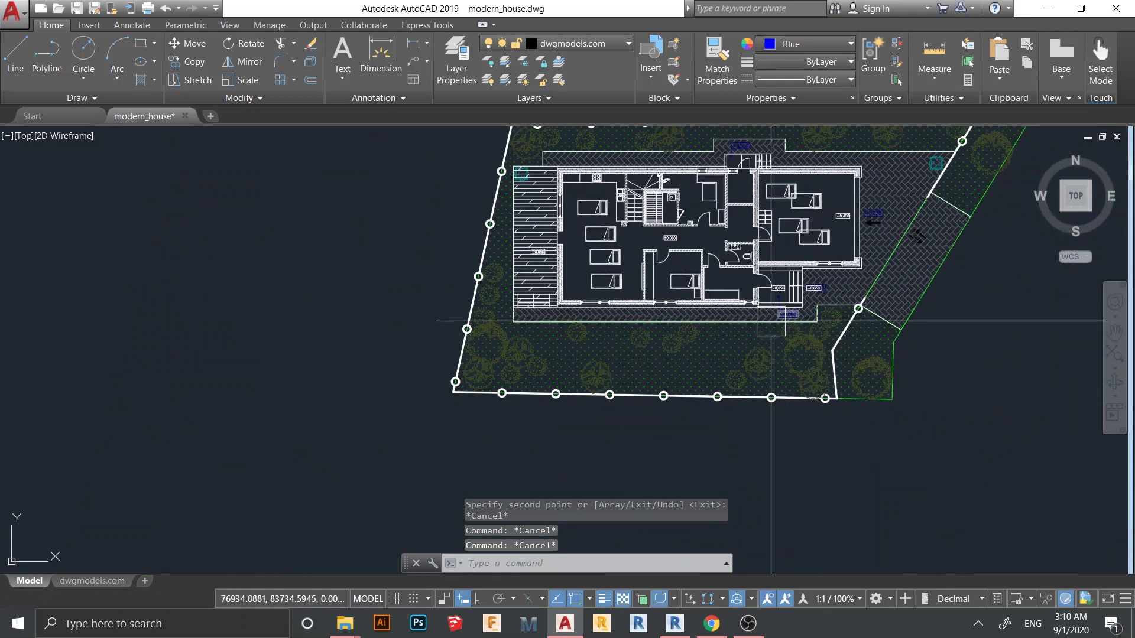
pyautogui.hotkey('ctrl', 's')
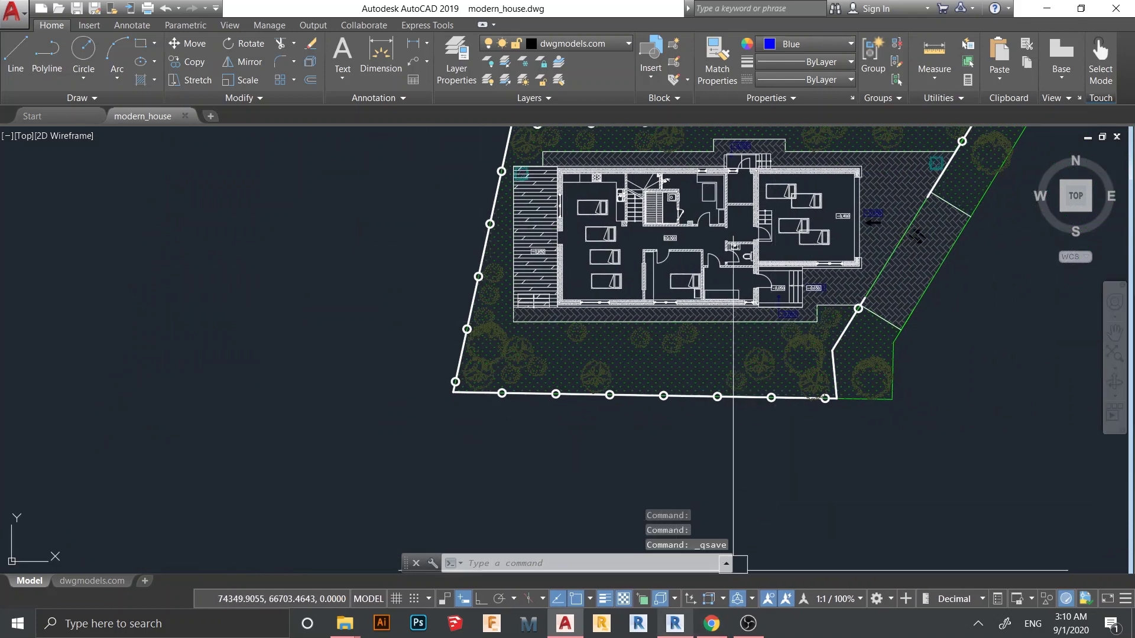
pyautogui.hotkey('alt', 'Tab')
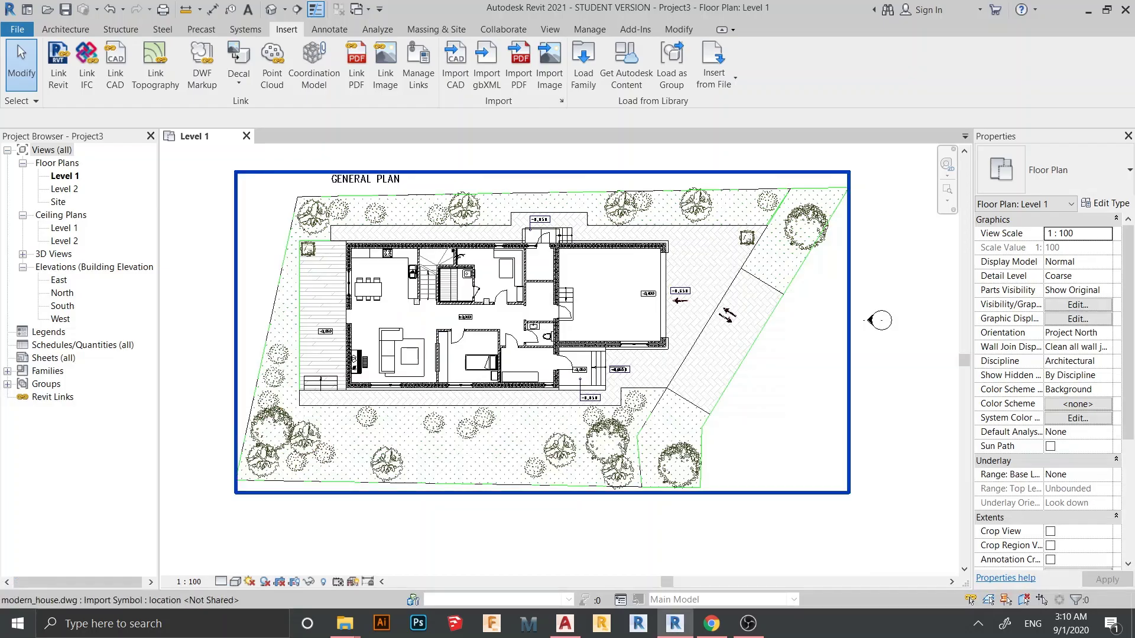
# Step: Reload the modern_house.dwg CAD link through Manage Links and check the updated furniture on Level 1
pyautogui.moveTo(609, 331); pyautogui.dragTo(609, 326, button='middle')
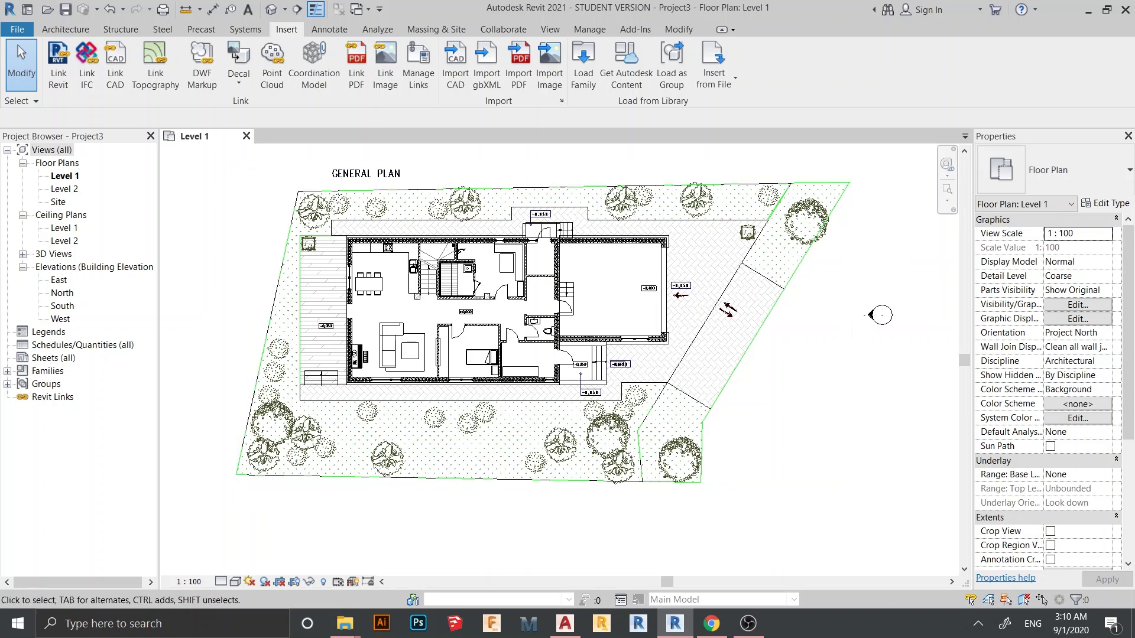
pyautogui.moveTo(449, 331); pyautogui.dragTo(528, 363, button='middle')
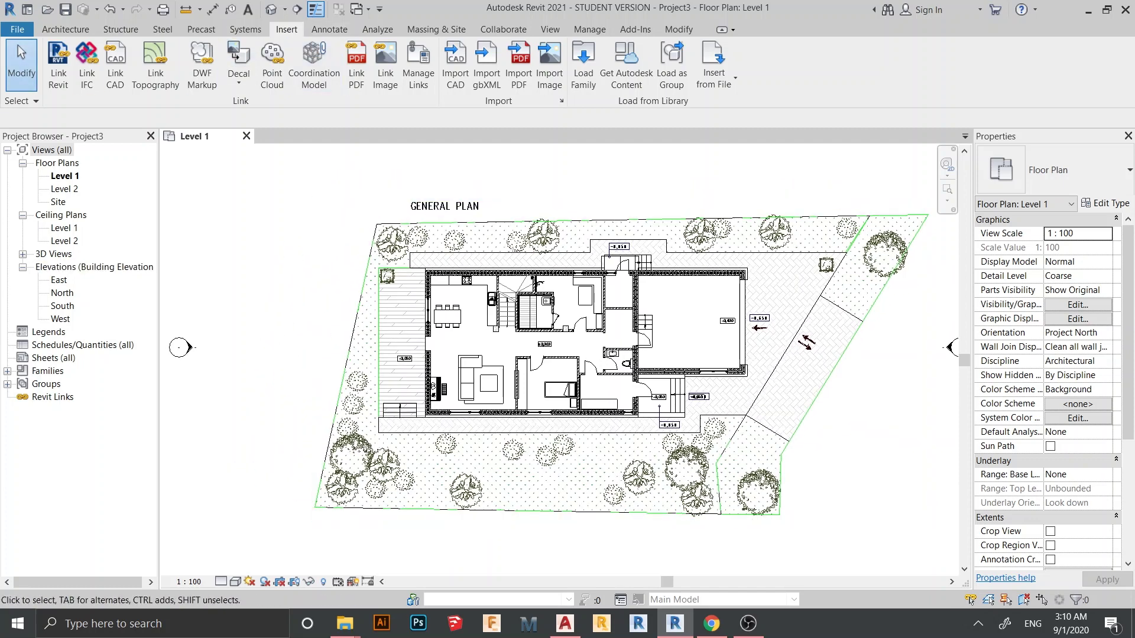
pyautogui.click(418, 65)
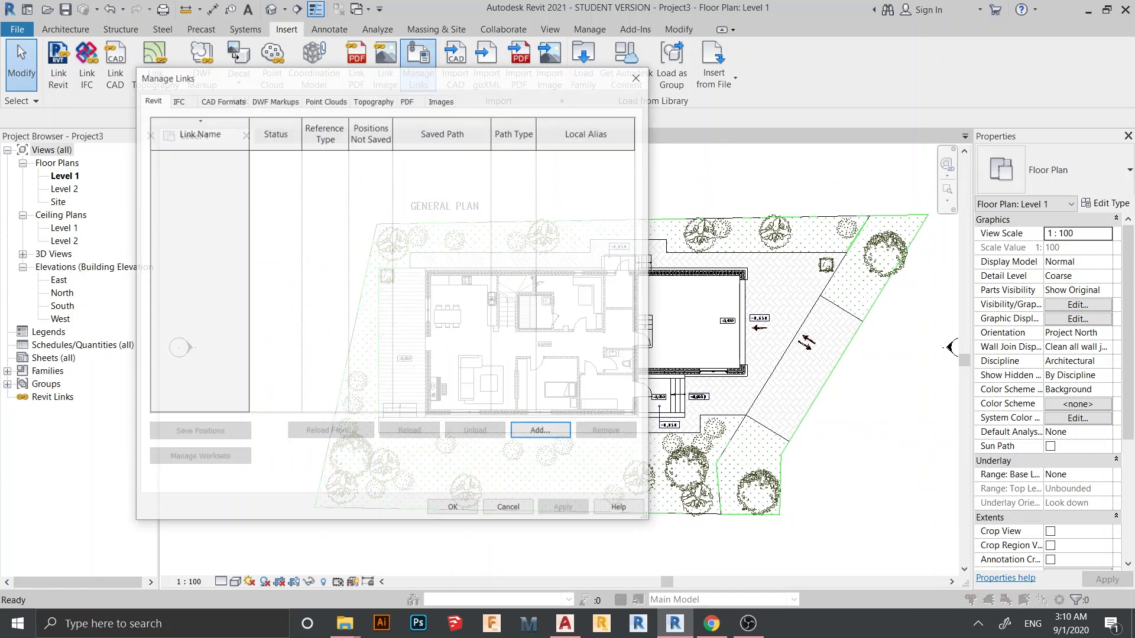
pyautogui.click(221, 99)
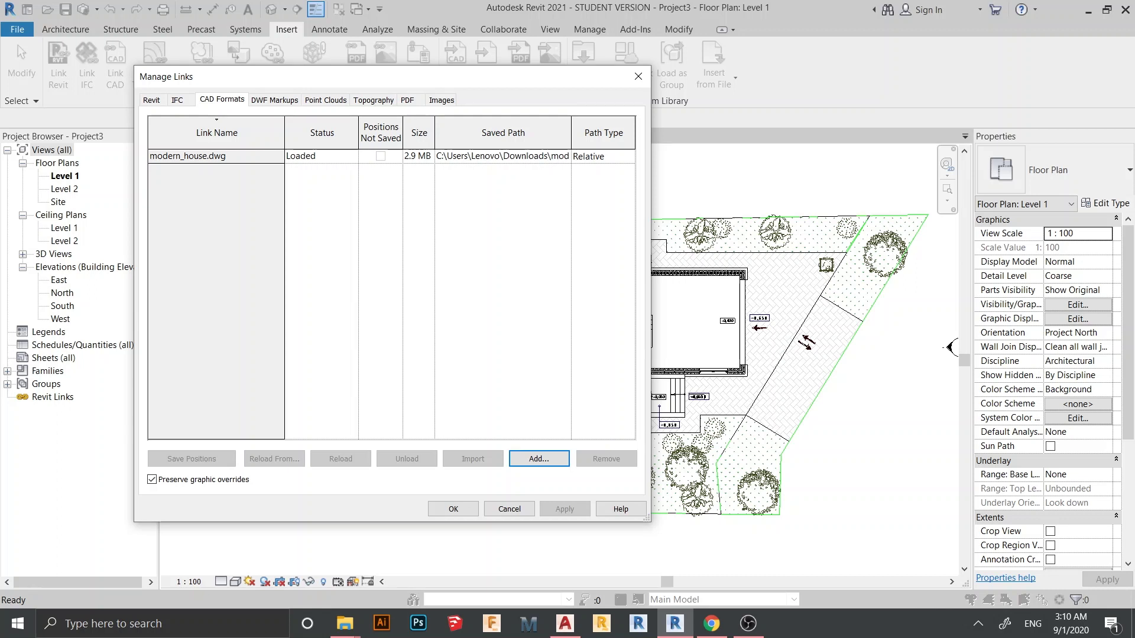
pyautogui.click(201, 156)
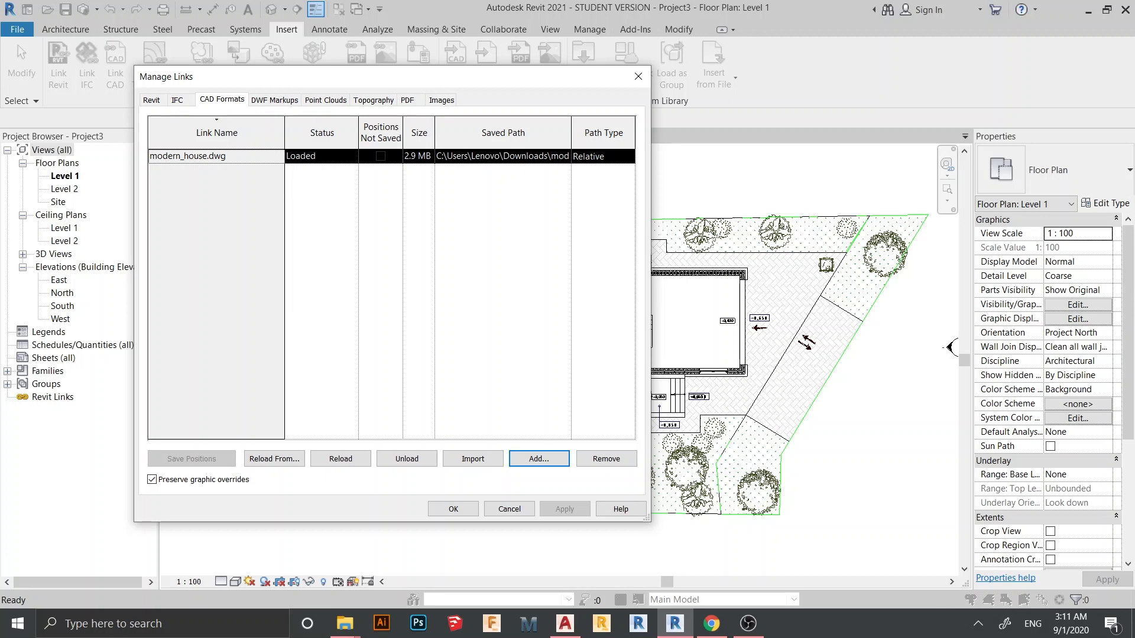
pyautogui.click(341, 459)
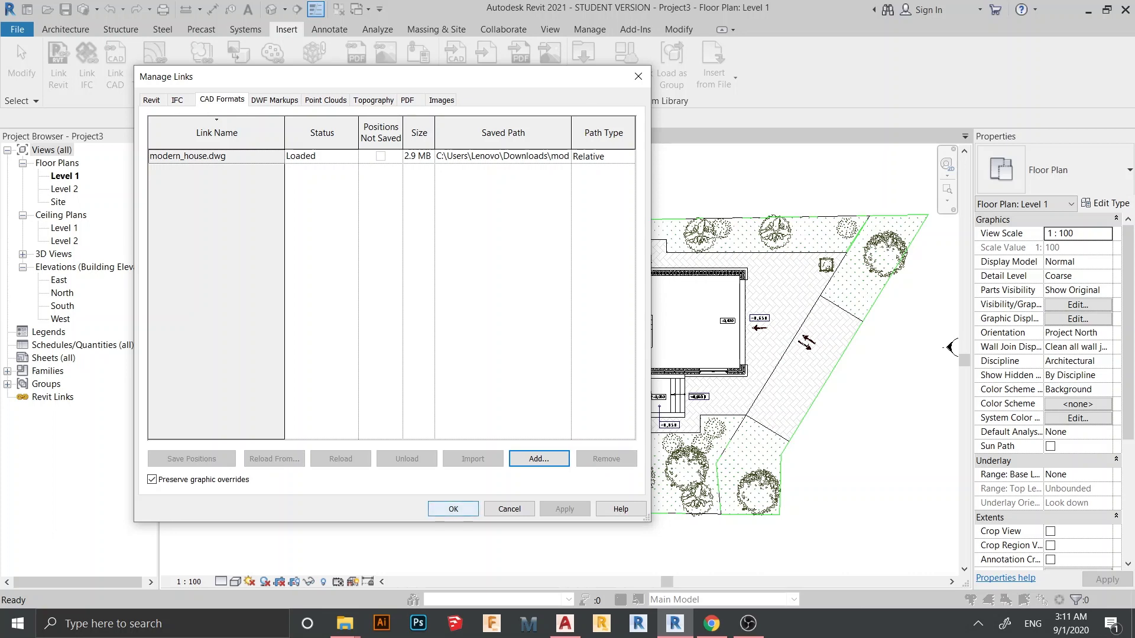
pyautogui.click(453, 509)
pyautogui.scroll(4, 454, 338)
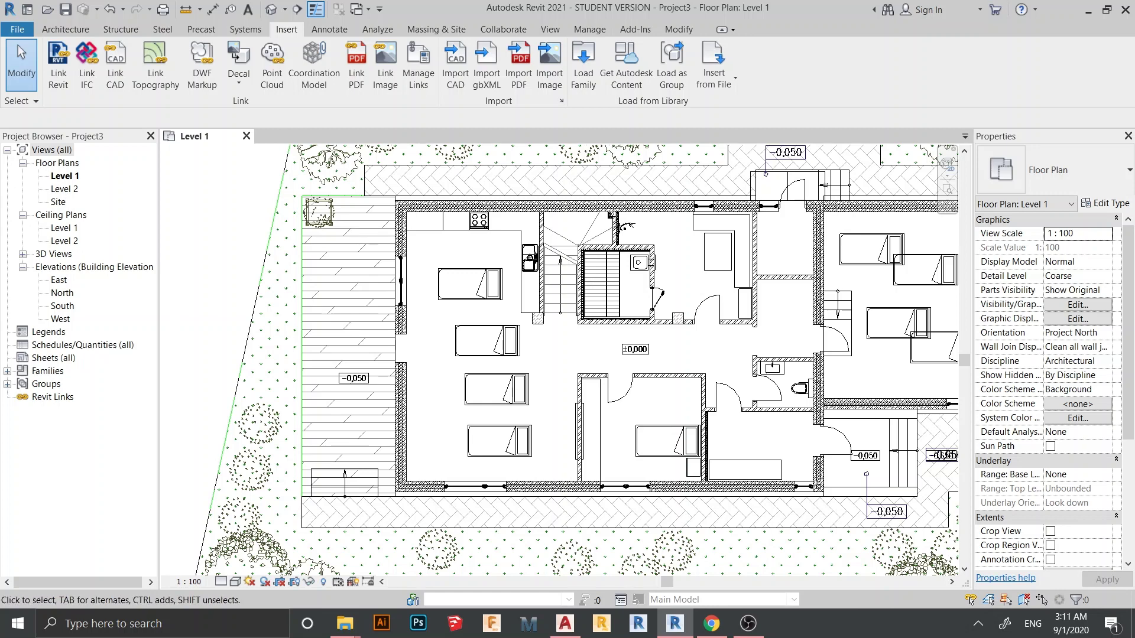
pyautogui.moveTo(559, 359); pyautogui.dragTo(457, 367, button='middle')
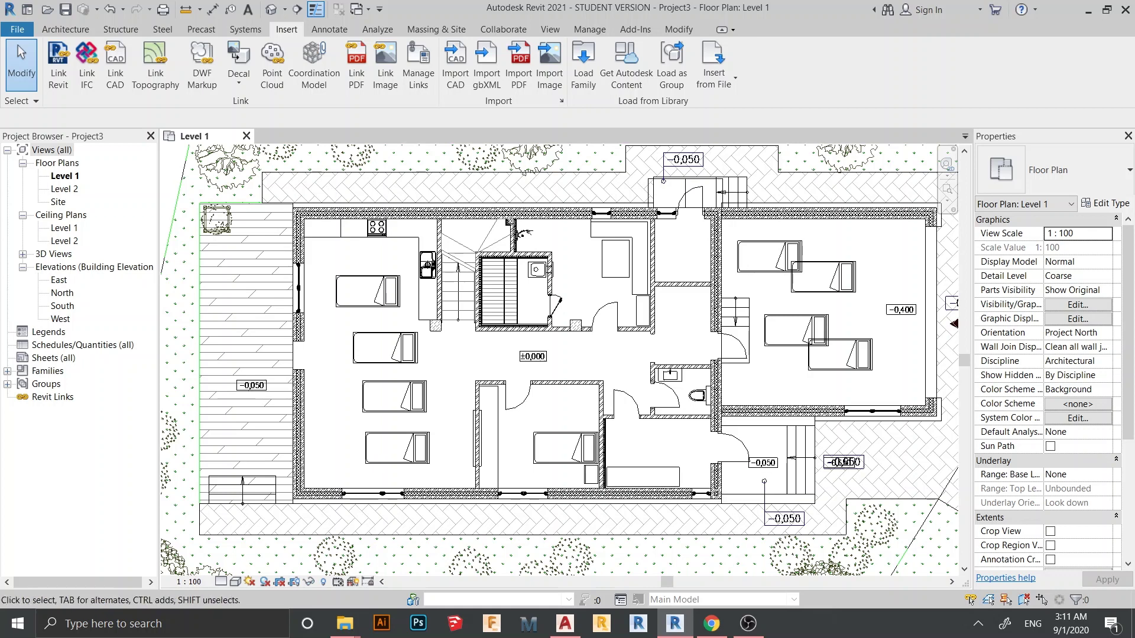
pyautogui.scroll(-3, 455, 276)
pyautogui.moveTo(455, 276)
pyautogui.mouseDown(button='middle')
pyautogui.moveTo(405, 329)
pyautogui.moveTo(415, 268)
pyautogui.mouseUp(button='middle')
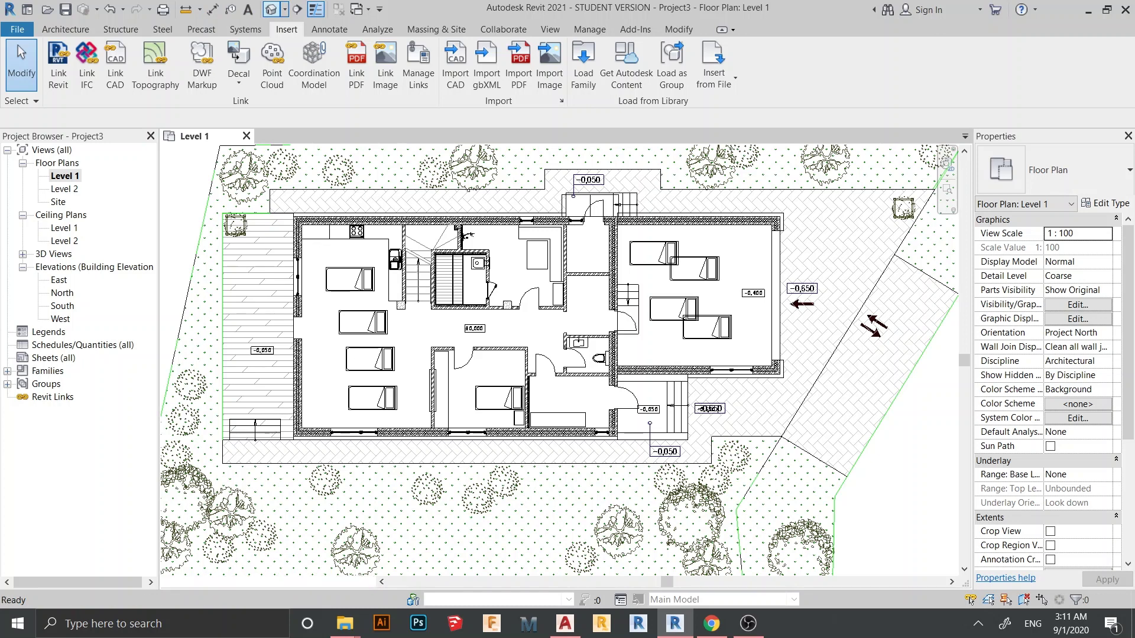
# Step: Open the default 3D view and examine the linked house plan relative to Level 1 and Level 2
pyautogui.click(271, 10)
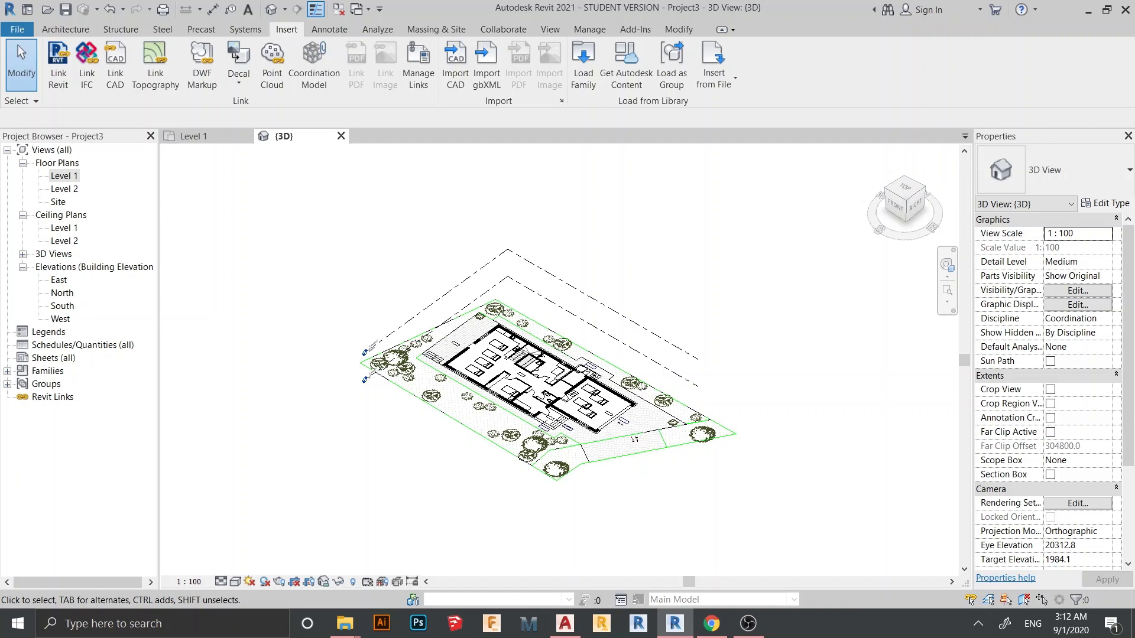
pyautogui.scroll(2, 618, 490)
pyautogui.keyDown('shift'); pyautogui.moveTo(617, 488); pyautogui.dragTo(770, 421, button='middle'); pyautogui.keyUp('shift')
pyautogui.keyDown('shift'); pyautogui.moveTo(585, 307); pyautogui.dragTo(579, 346, button='middle'); pyautogui.keyUp('shift')
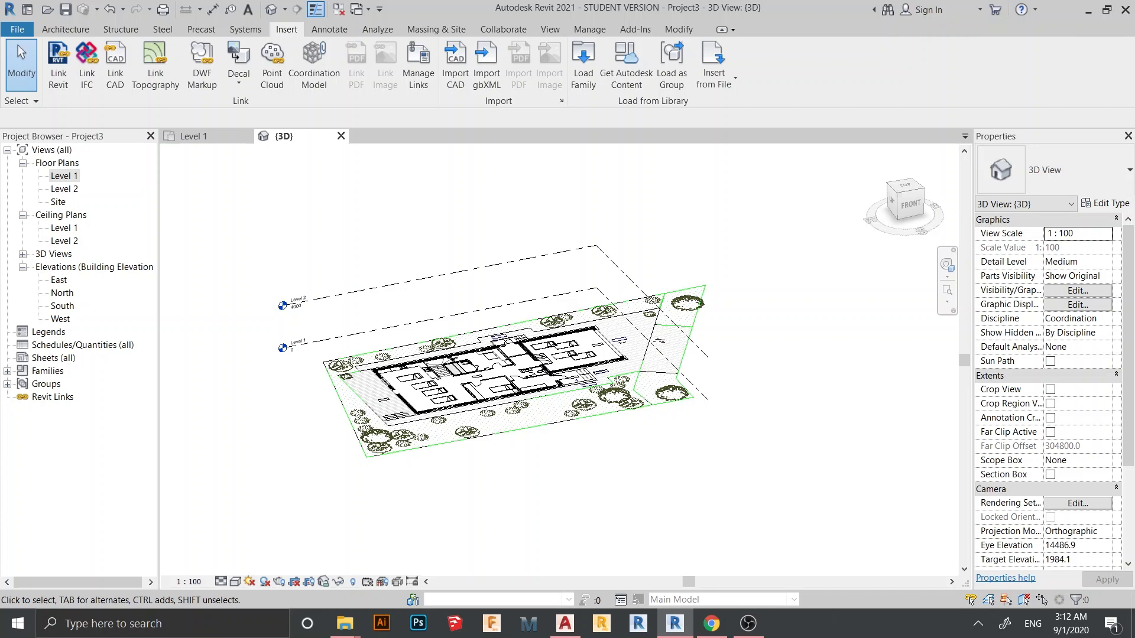
pyautogui.scroll(3, 414, 462)
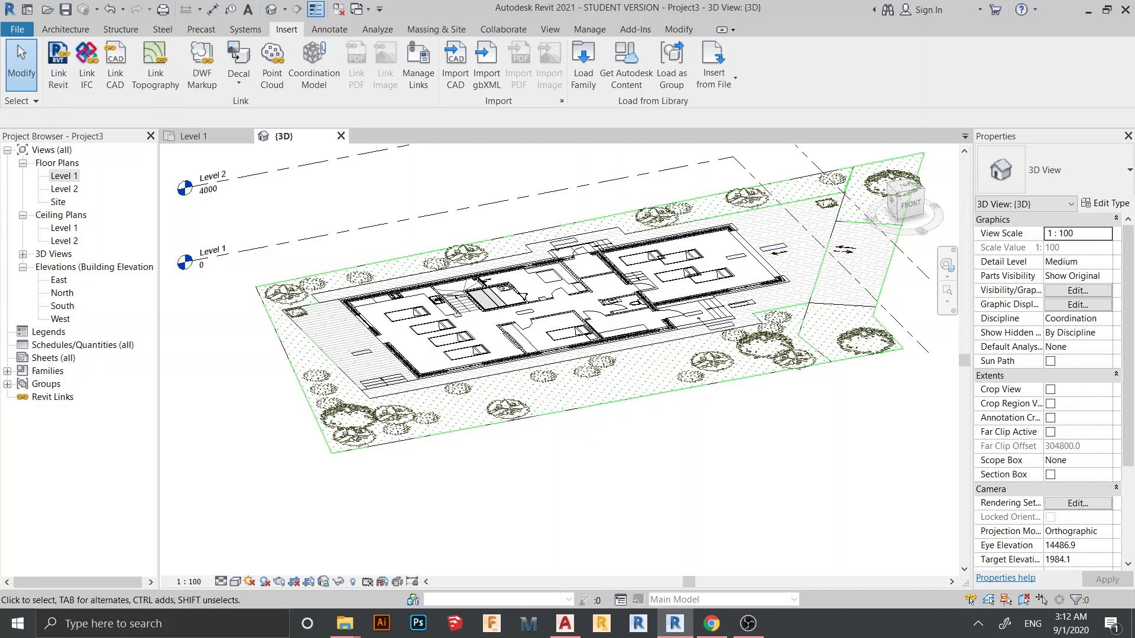
pyautogui.scroll(4, 340, 342)
pyautogui.moveTo(340, 341); pyautogui.dragTo(207, 349, button='middle')
pyautogui.scroll(1, 207, 349)
pyautogui.scroll(-6, 399, 377)
pyautogui.scroll(-2, 334, 411)
pyautogui.keyDown('shift'); pyautogui.moveTo(335, 411); pyautogui.dragTo(387, 419, button='middle'); pyautogui.keyUp('shift')
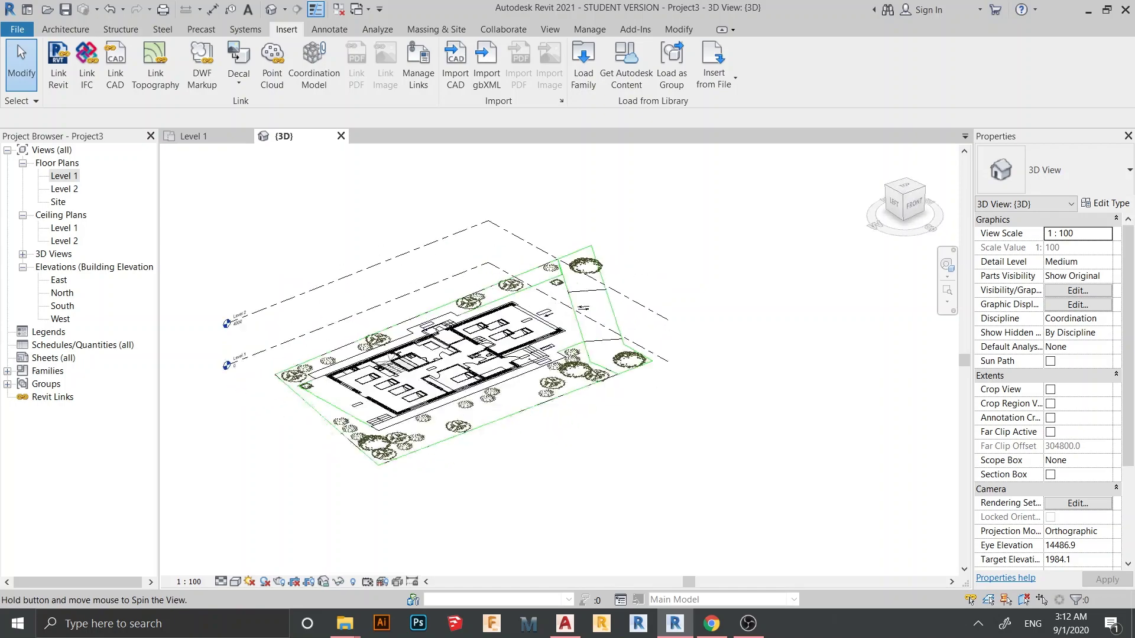
pyautogui.scroll(5, 366, 370)
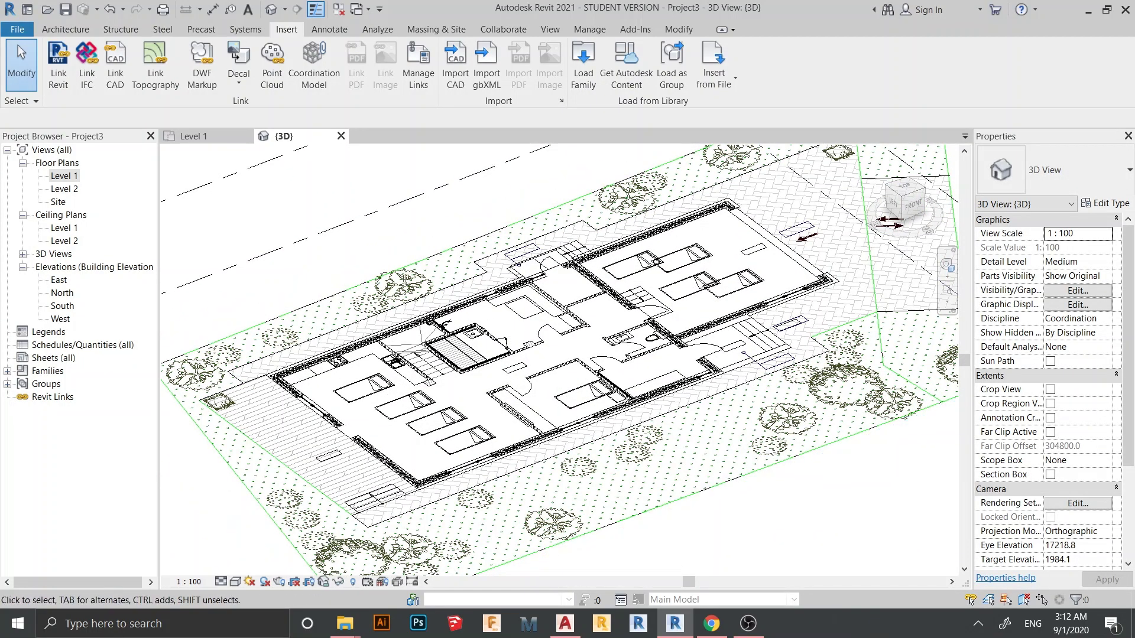
# Step: Switch to AutoCAD and undo the bed copies and furniture erasures back to the original modern_house.dwg layout
pyautogui.click(565, 623)
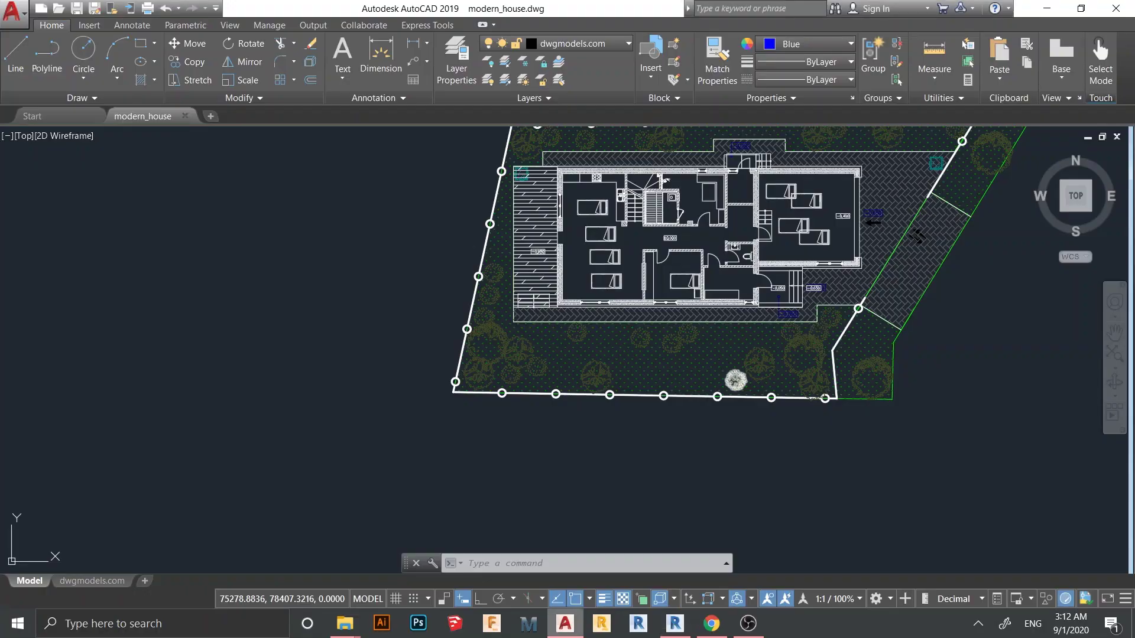
pyautogui.scroll(6, 548, 494)
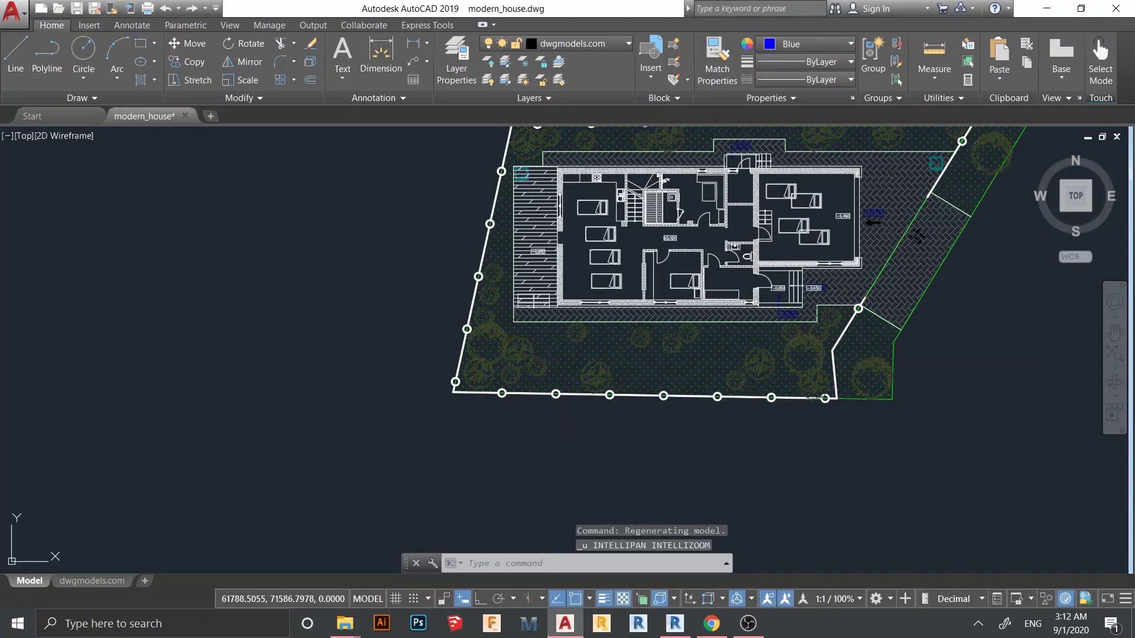
pyautogui.hotkey('ctrl', 'z')
pyautogui.hotkey('ctrl', 'z')
pyautogui.hotkey('ctrl', 'z')
pyautogui.hotkey('ctrl', 'z')
pyautogui.hotkey('ctrl', 'z')
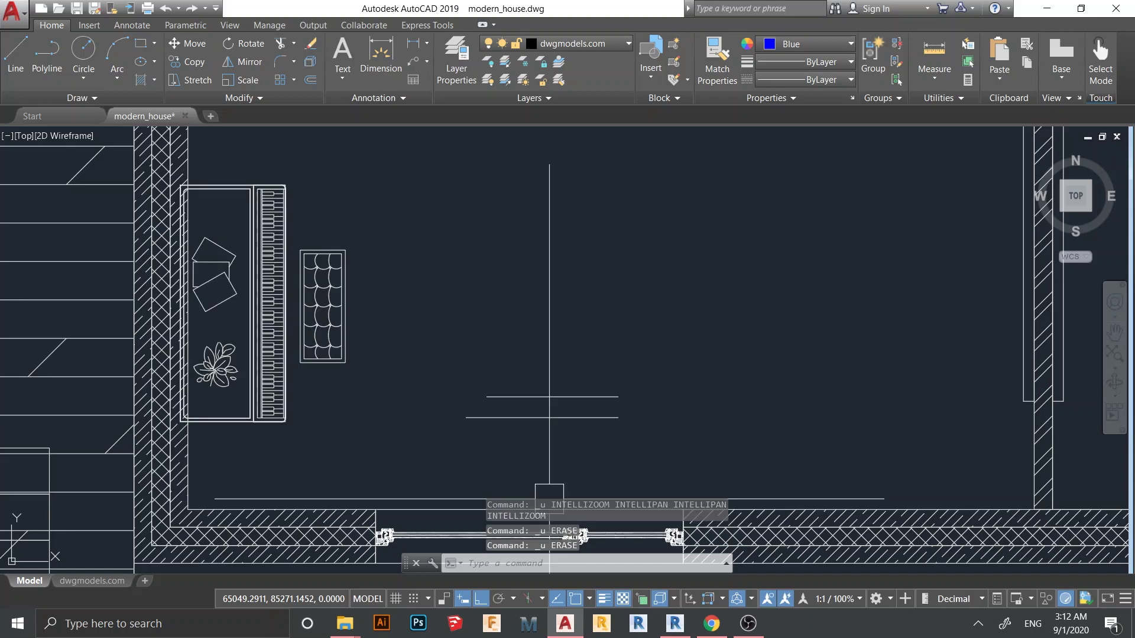
pyautogui.hotkey('ctrl', 'z')
pyautogui.hotkey('ctrl', 'z')
pyautogui.hotkey('ctrl', 'z')
pyautogui.hotkey('ctrl', 'z')
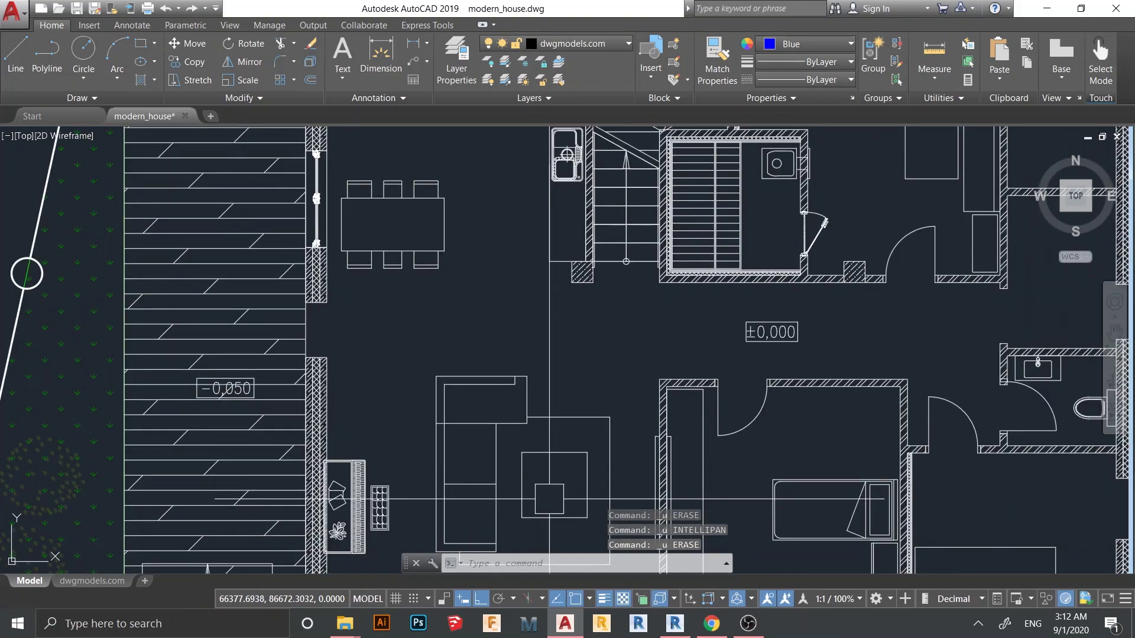
pyautogui.moveTo(637, 390); pyautogui.dragTo(569, 317, button='middle')
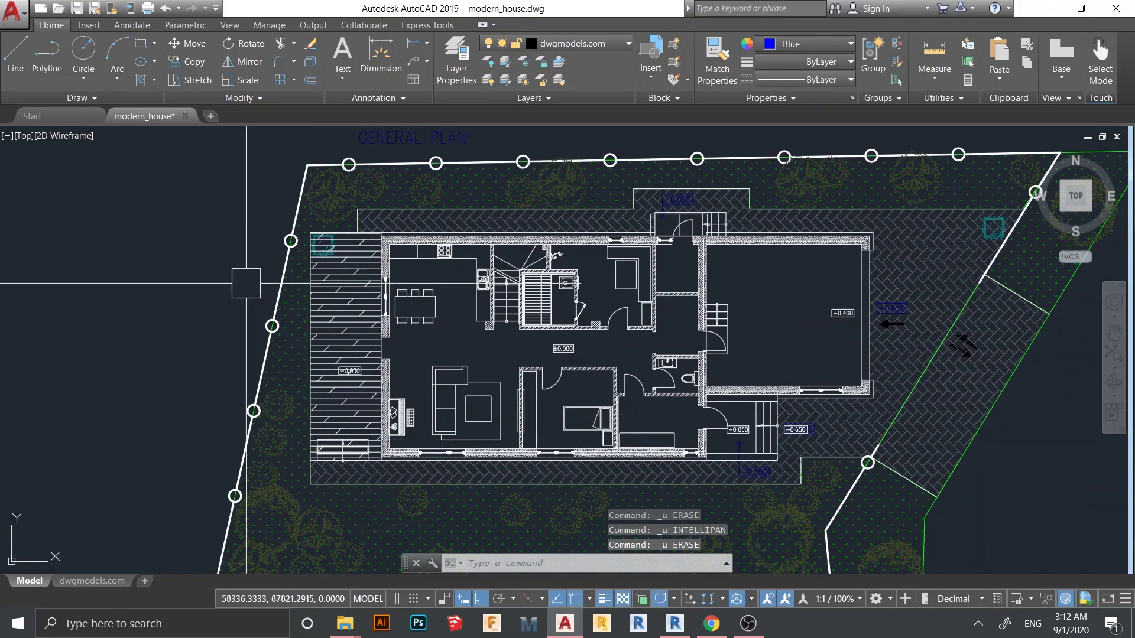
pyautogui.moveTo(759, 293); pyautogui.dragTo(693, 233, button='middle')
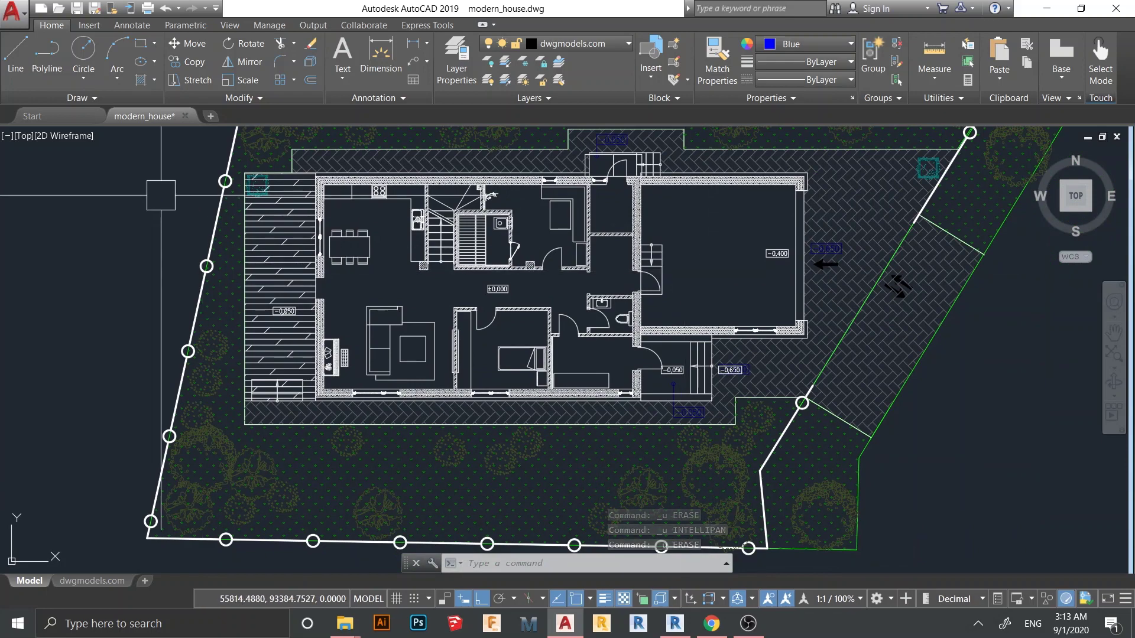
# Step: Save the restored modern_house.dwg drawing and return to the 3D view in Revit
pyautogui.hotkey('ctrl', 's')
pyautogui.hotkey('alt', 'Tab')
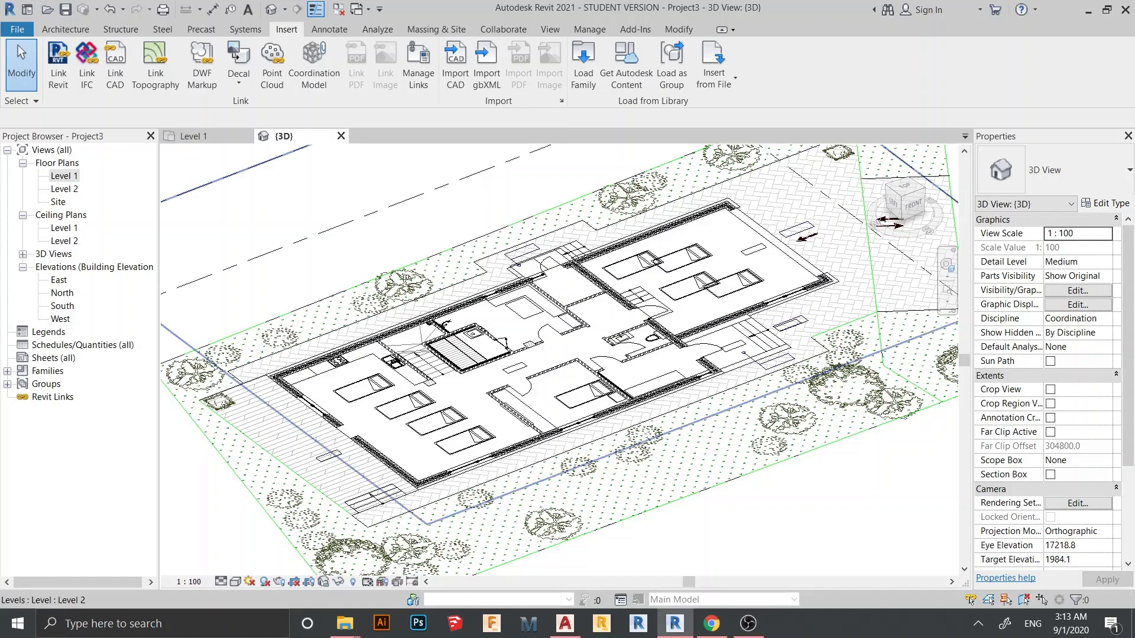
pyautogui.scroll(-5, 532, 305)
pyautogui.moveTo(530, 304); pyautogui.dragTo(518, 316, button='middle')
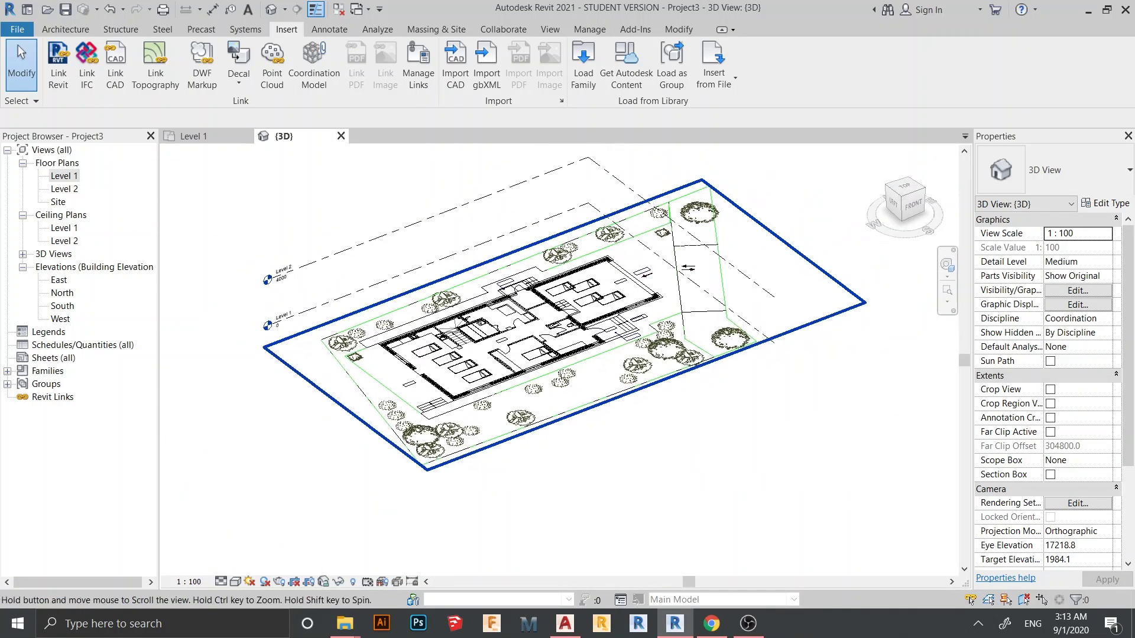
pyautogui.click(418, 62)
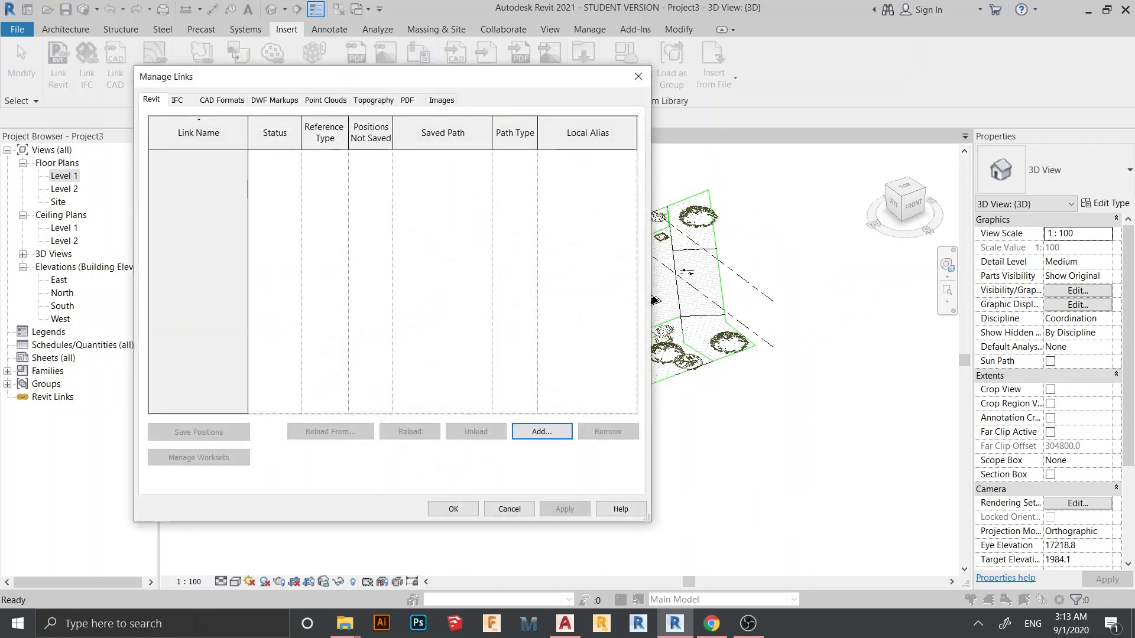
pyautogui.moveTo(490, 77); pyautogui.dragTo(340, 110)
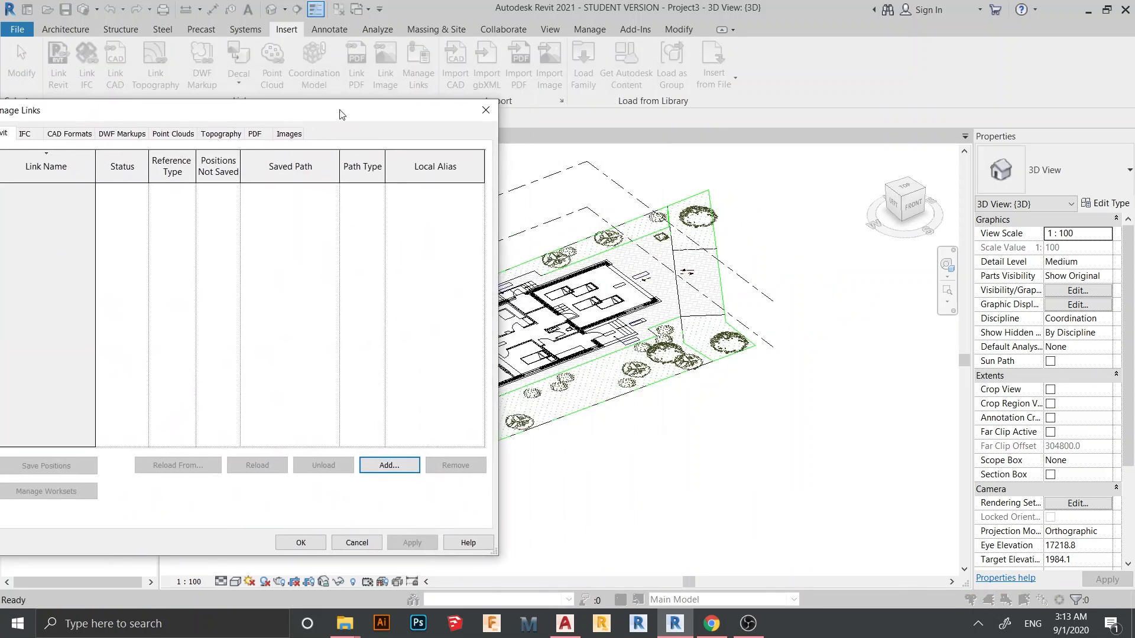
pyautogui.click(80, 132)
pyautogui.moveTo(148, 112); pyautogui.dragTo(438, 67)
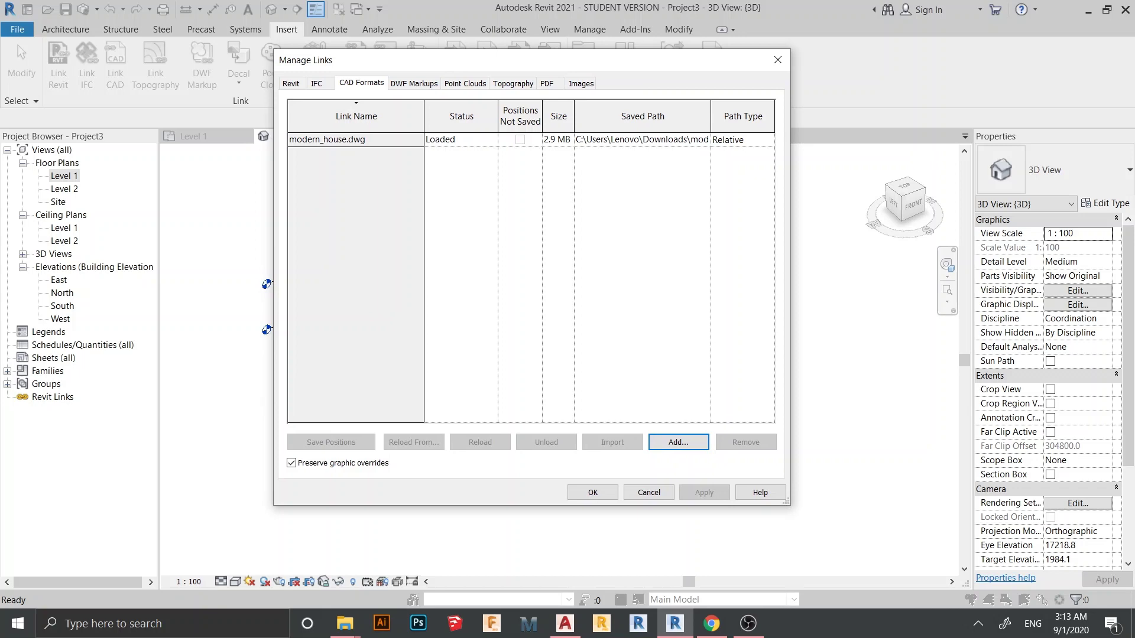
pyautogui.click(355, 141)
pyautogui.click(593, 493)
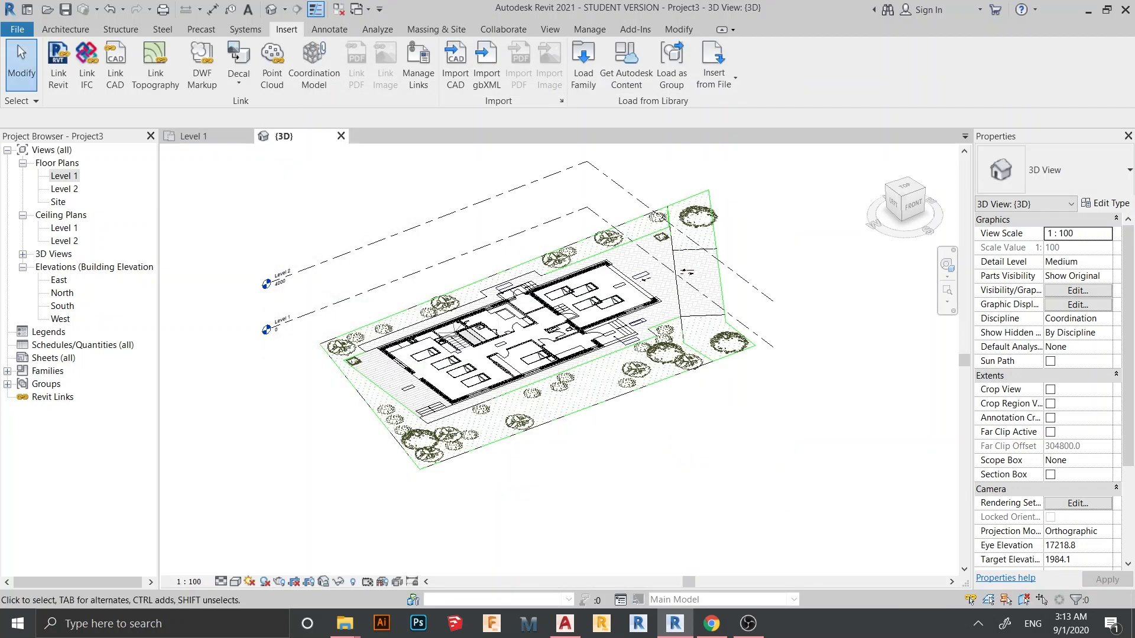
# Step: Reload the modern_house.dwg CAD link through Manage Links and inspect the restored furniture layout in the 3D view
pyautogui.moveTo(568, 378); pyautogui.dragTo(565, 396, button='middle')
pyautogui.click(414, 71)
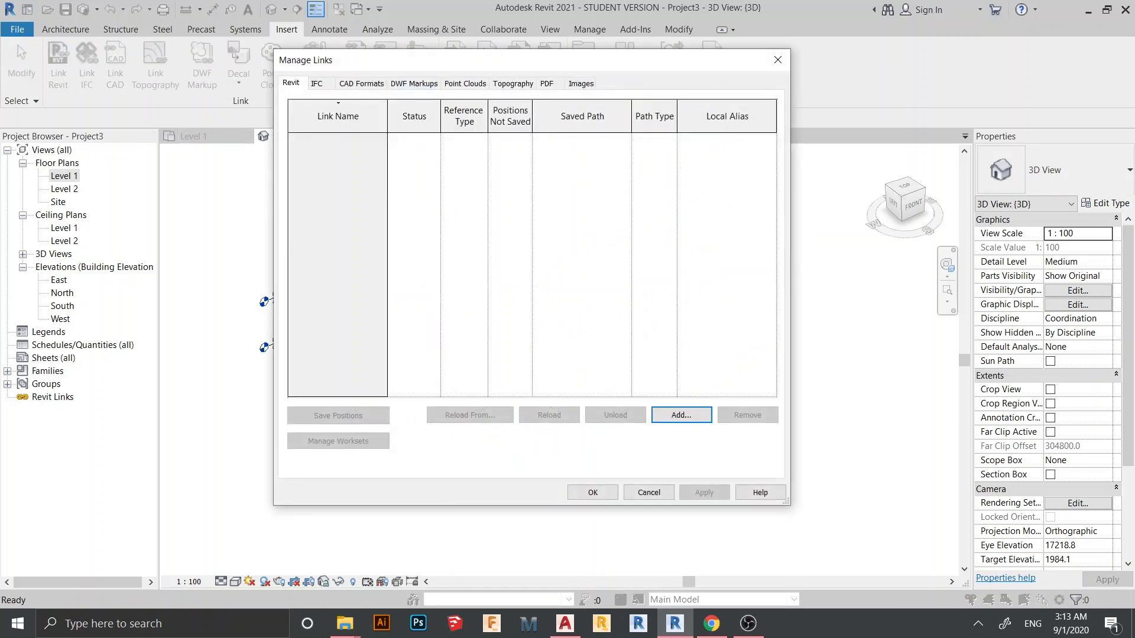
pyautogui.click(308, 113)
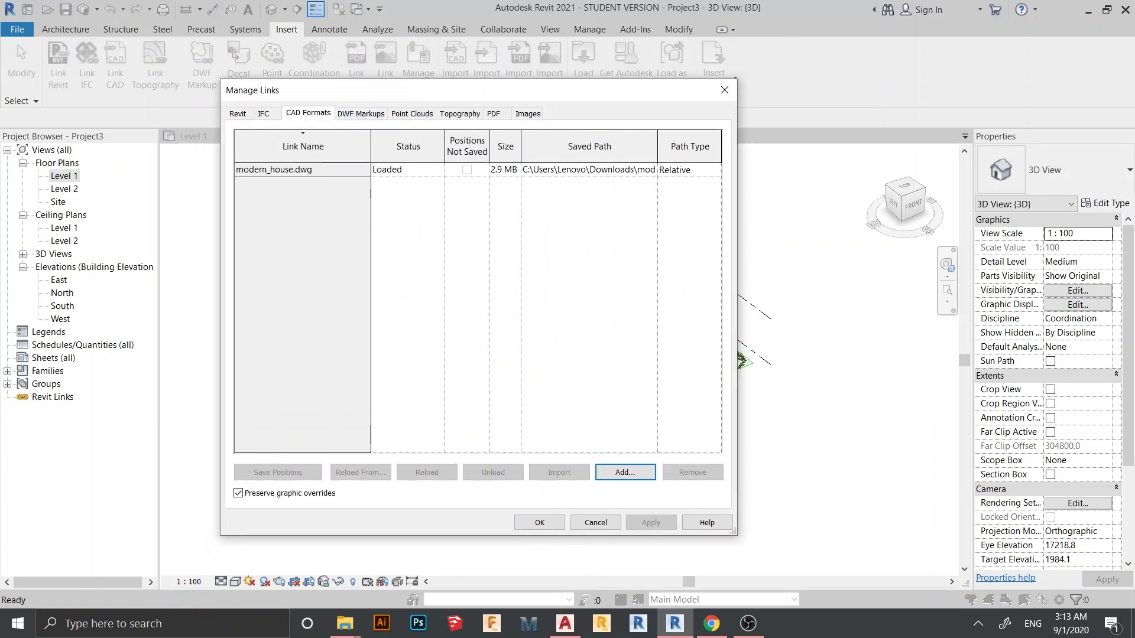
pyautogui.click(303, 170)
pyautogui.click(427, 472)
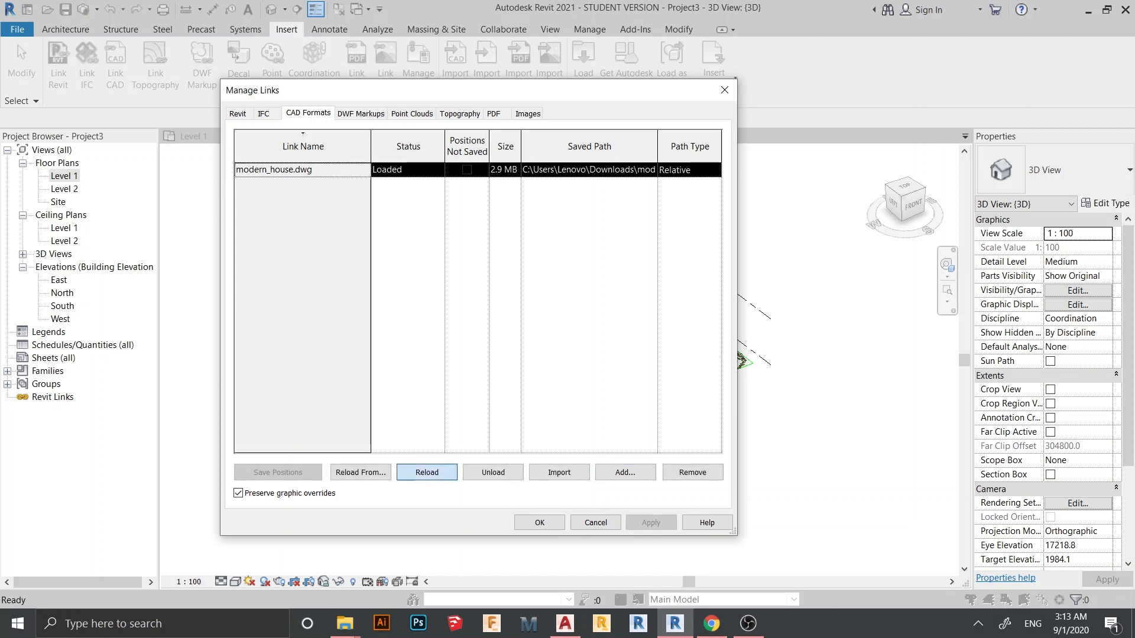
pyautogui.click(426, 472)
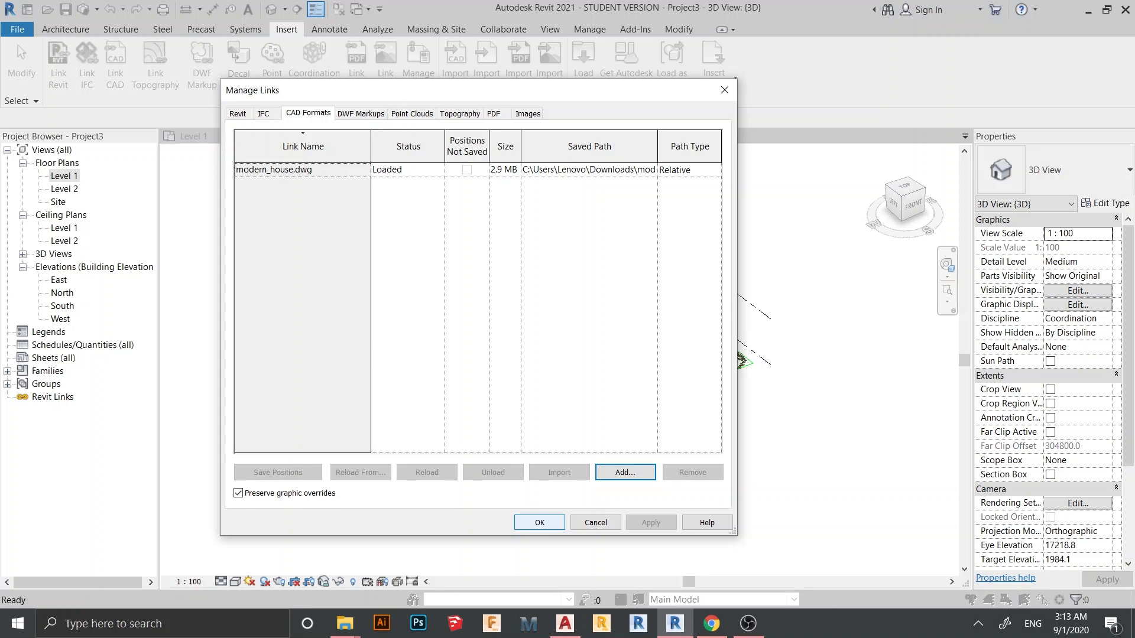
pyautogui.click(539, 523)
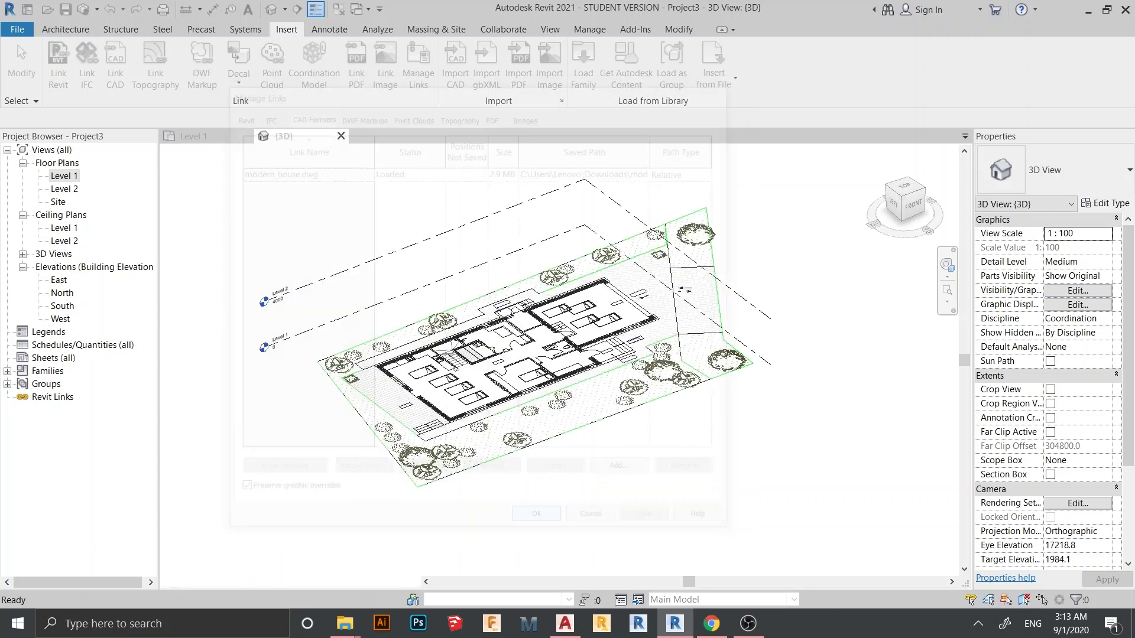
pyautogui.scroll(3, 547, 532)
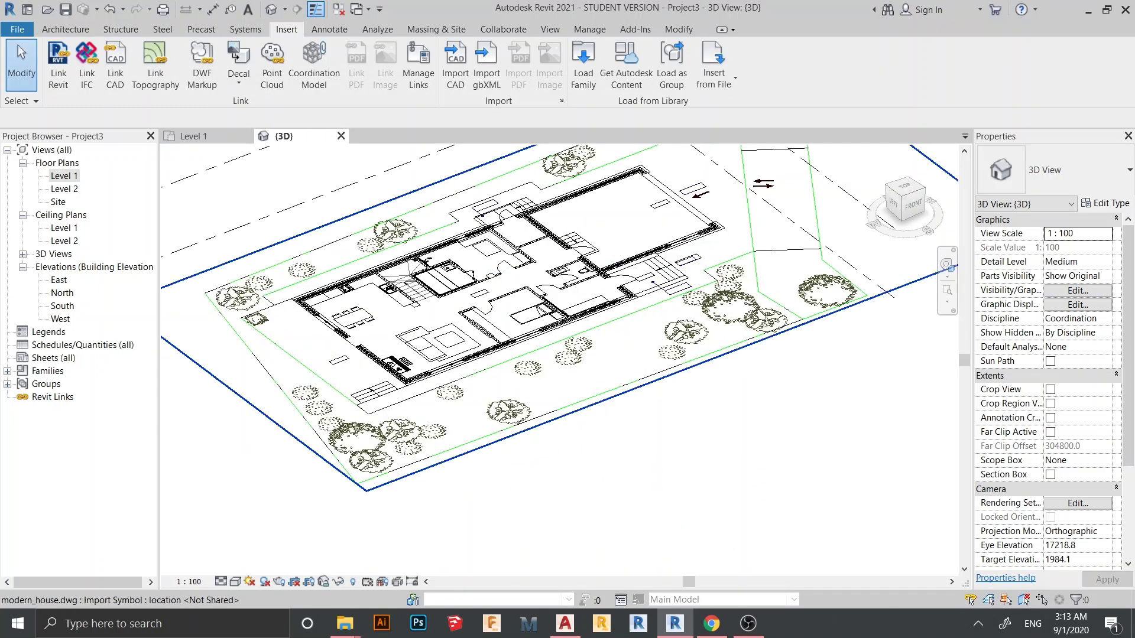
pyautogui.moveTo(547, 355); pyautogui.dragTo(577, 508, button='middle')
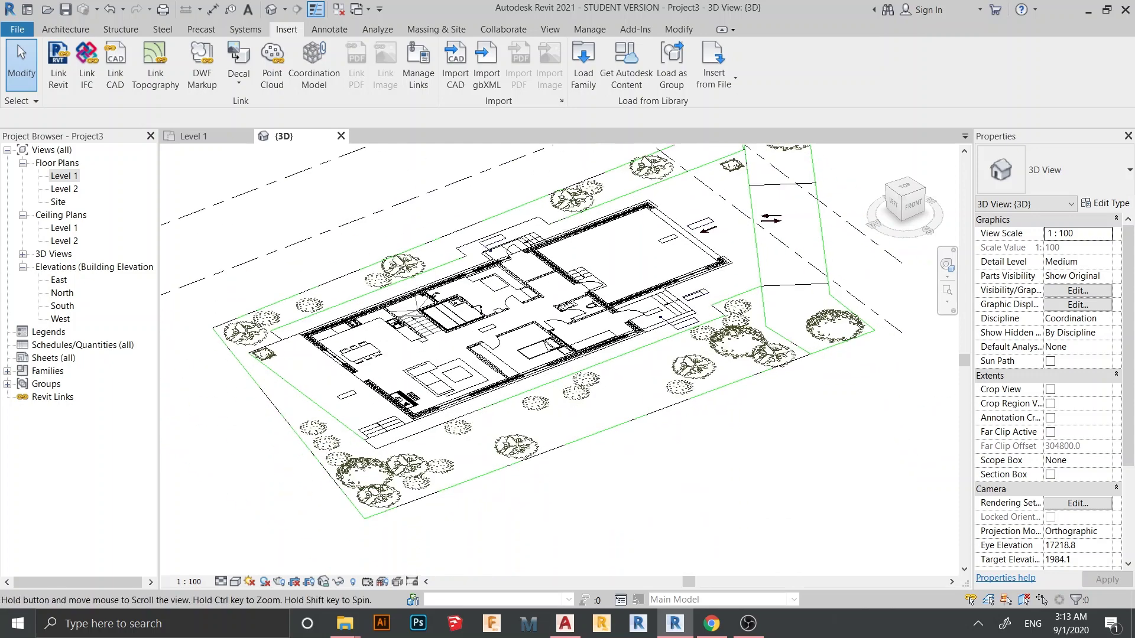